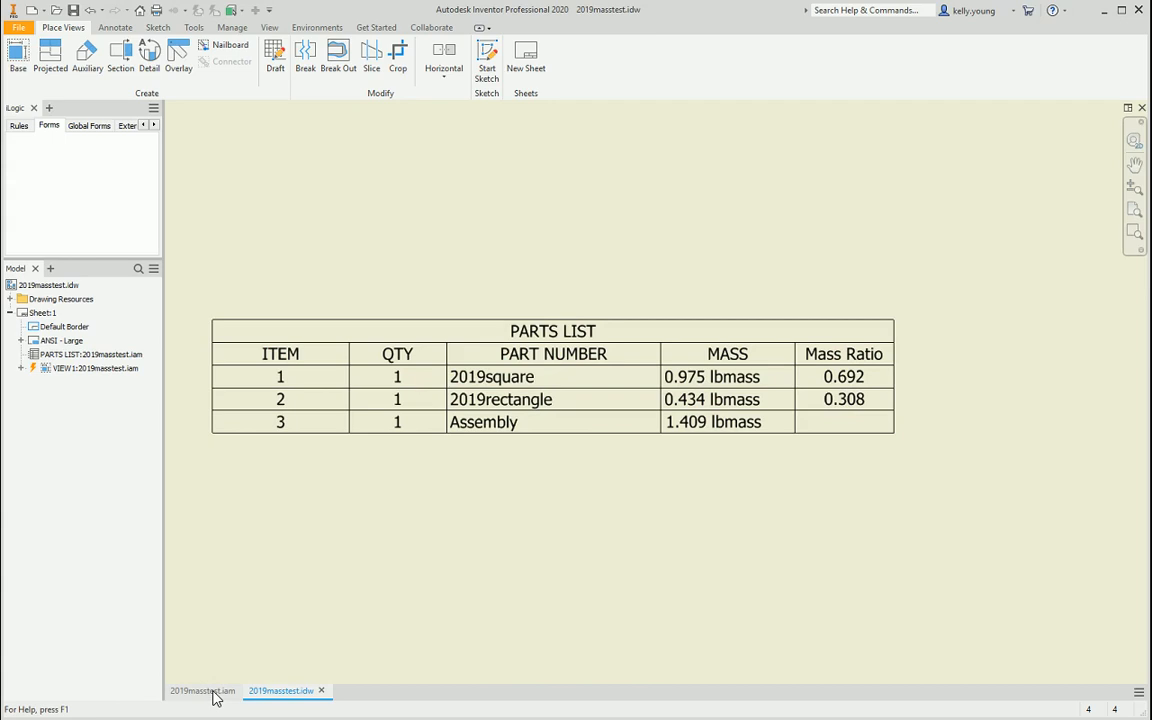
# - In the 2019masstest.iam assembly, open the 2019square part for in-place editing and examine its parameters
pyautogui.click(205, 692)
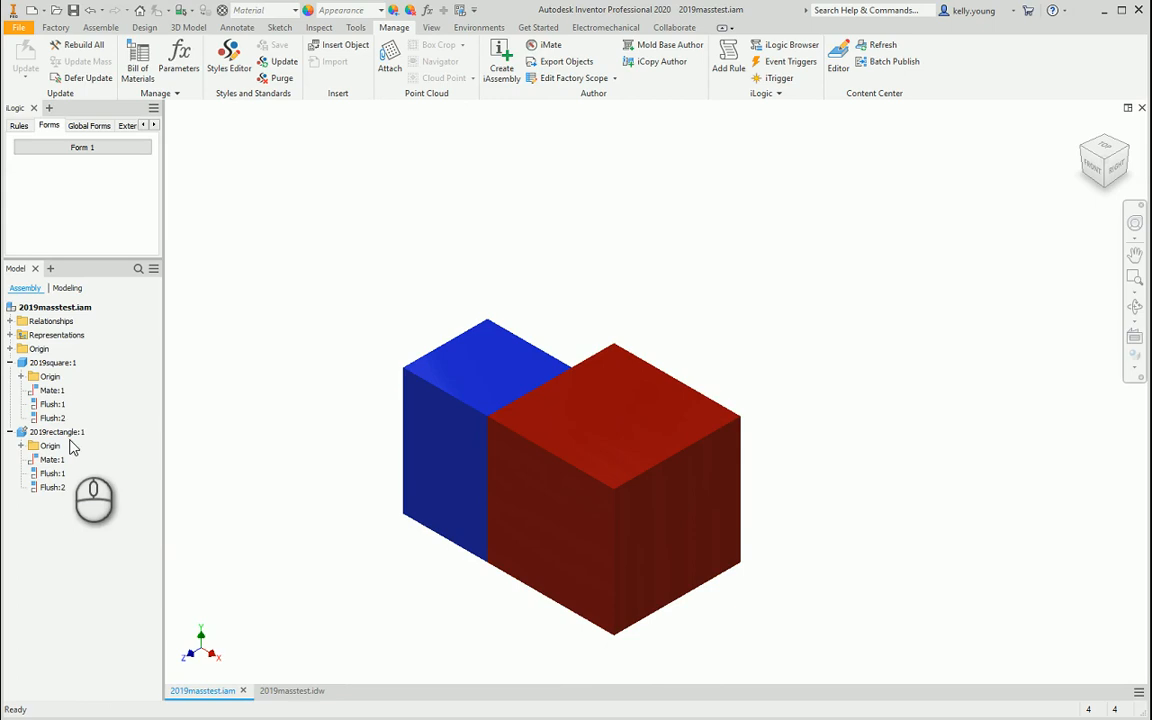
pyautogui.doubleClick(63, 364)
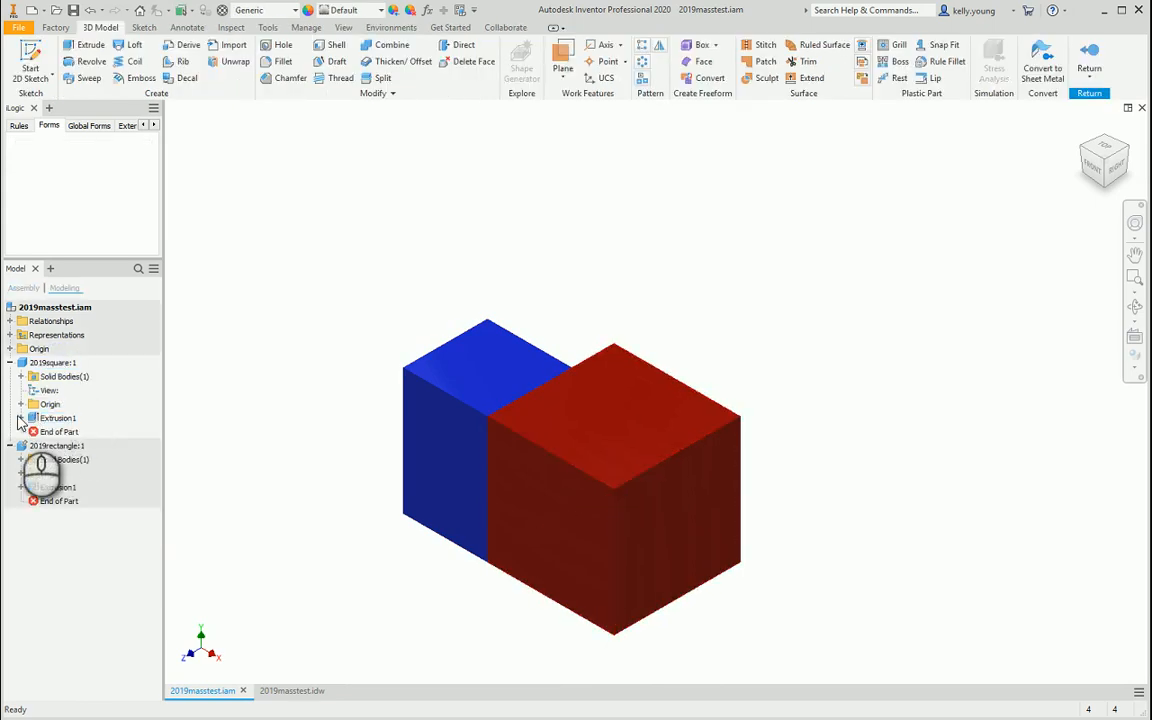
pyautogui.click(21, 417)
pyautogui.click(63, 431)
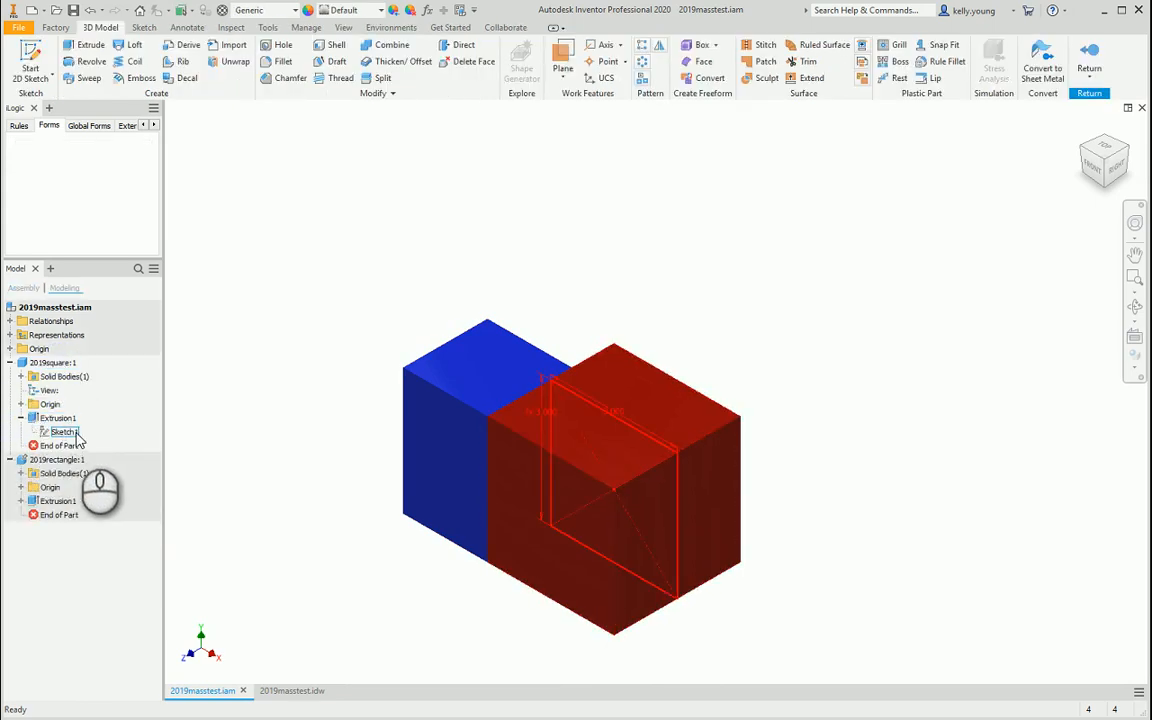
pyautogui.click(66, 419)
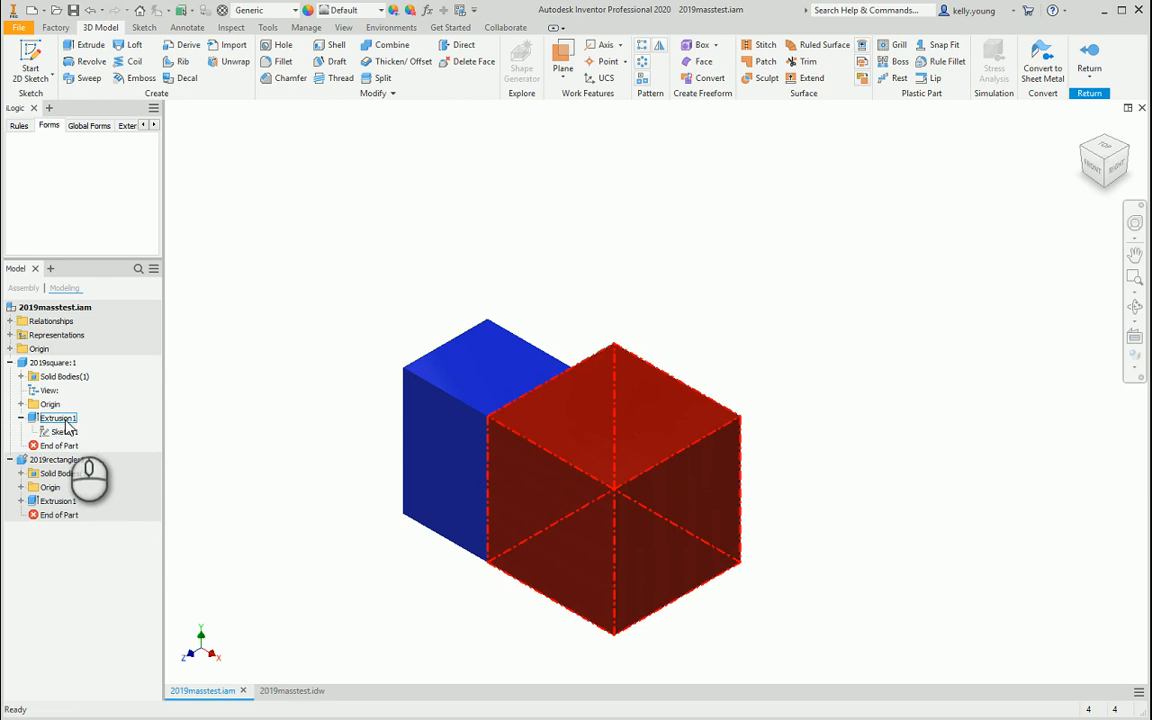
pyautogui.click(427, 10)
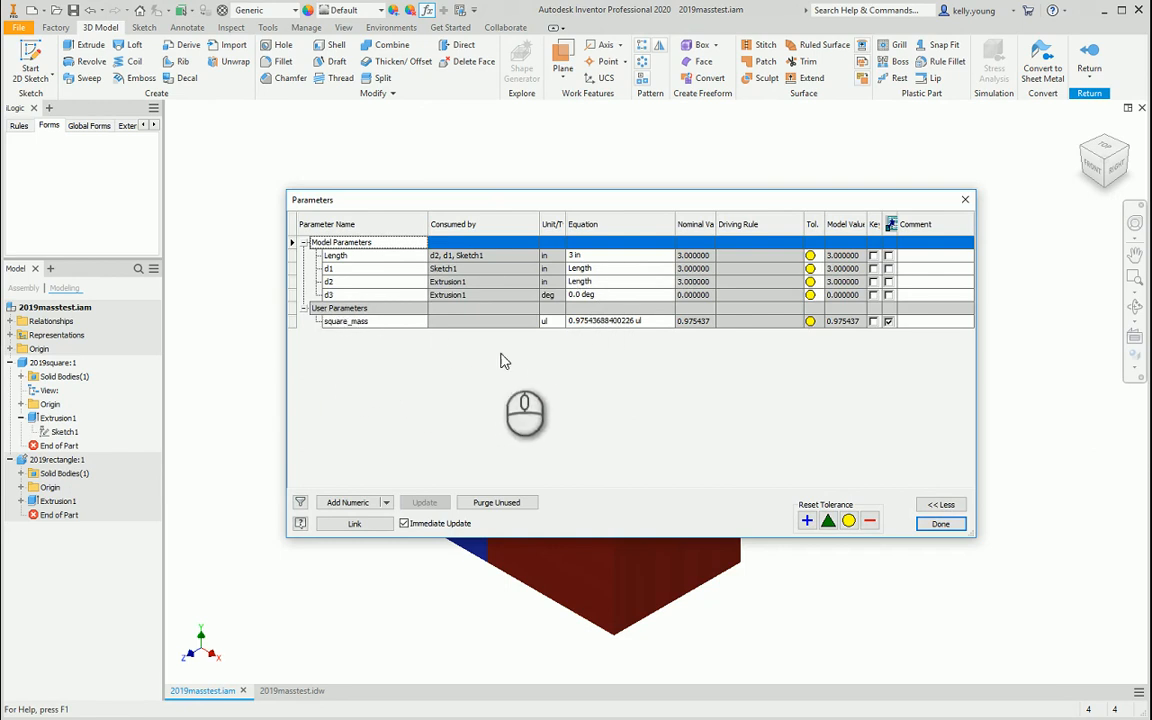
pyautogui.click(942, 523)
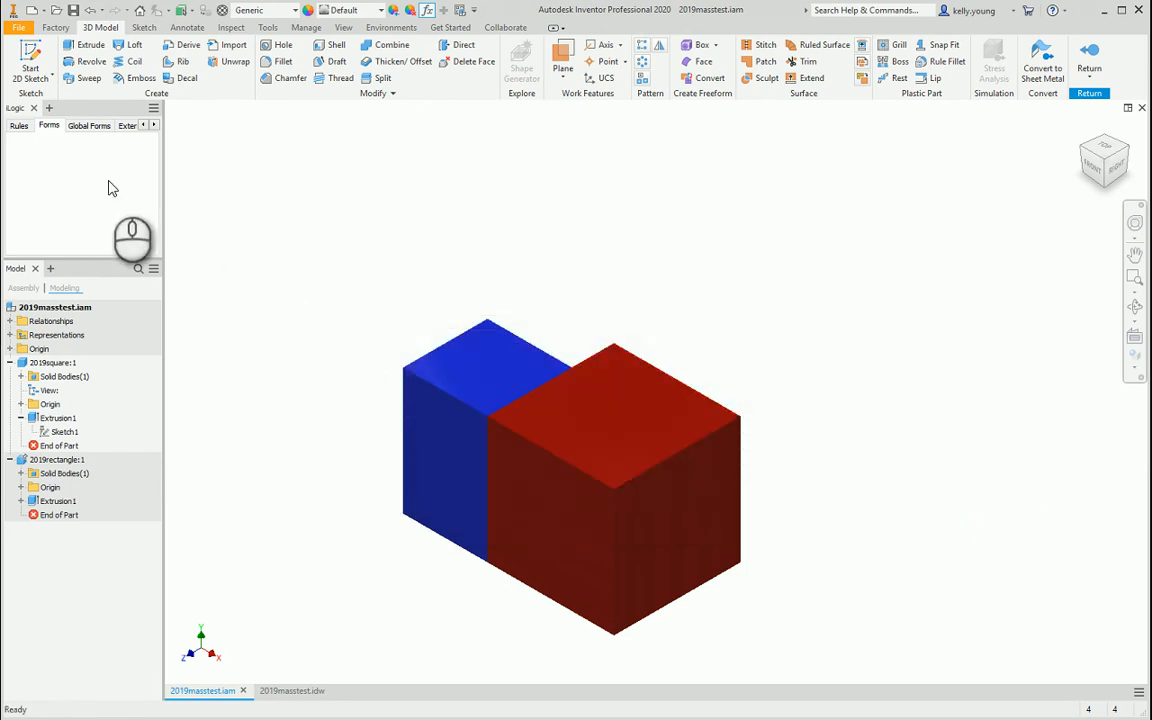
# - Examine how the square part's Rule0 assigns iProperties.Mass to the square_mass parameter, and close the rule unchanged
pyautogui.click(19, 125)
pyautogui.doubleClick(44, 155)
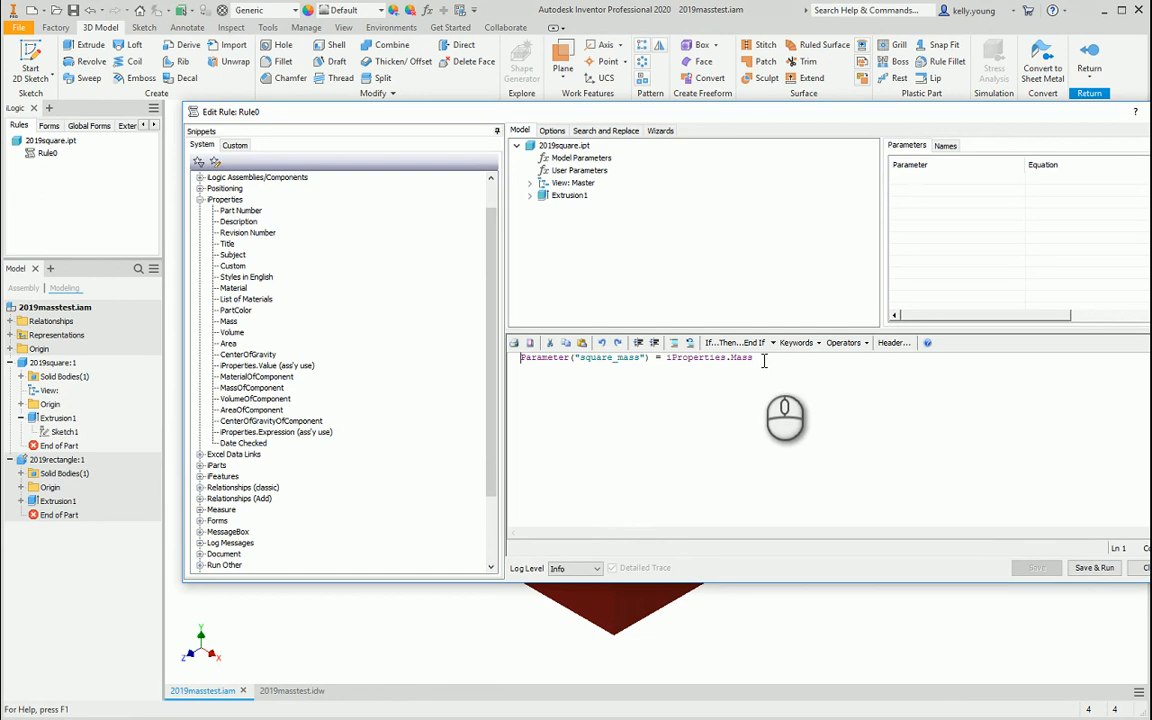
pyautogui.moveTo(760, 358); pyautogui.dragTo(668, 358)
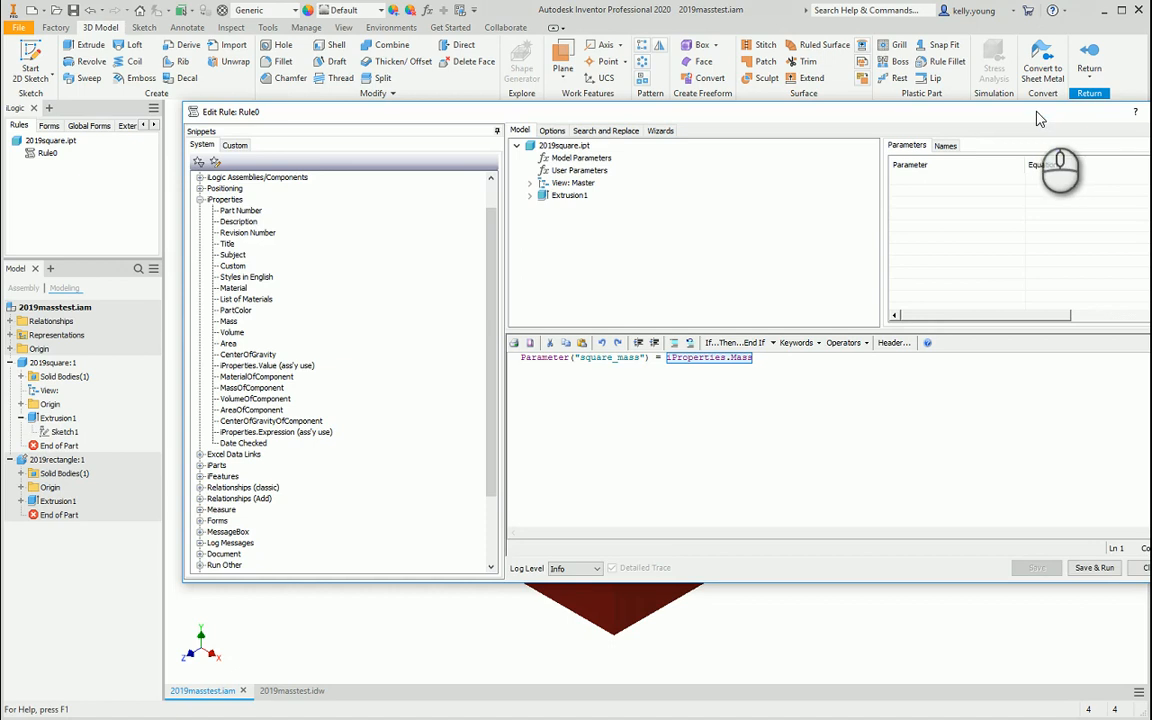
pyautogui.moveTo(1036, 116); pyautogui.dragTo(956, 122)
pyautogui.click(1074, 572)
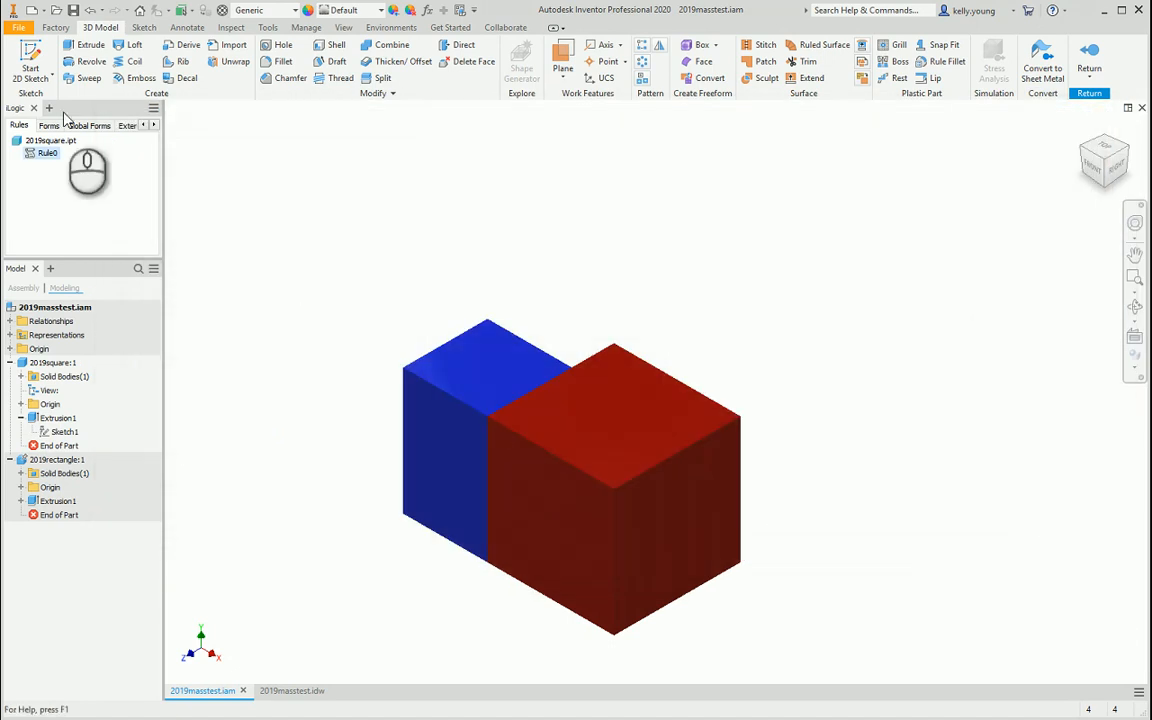
# - Compare the mass in the square part's physical iProperties with its square_mass user parameter
pyautogui.click(18, 28)
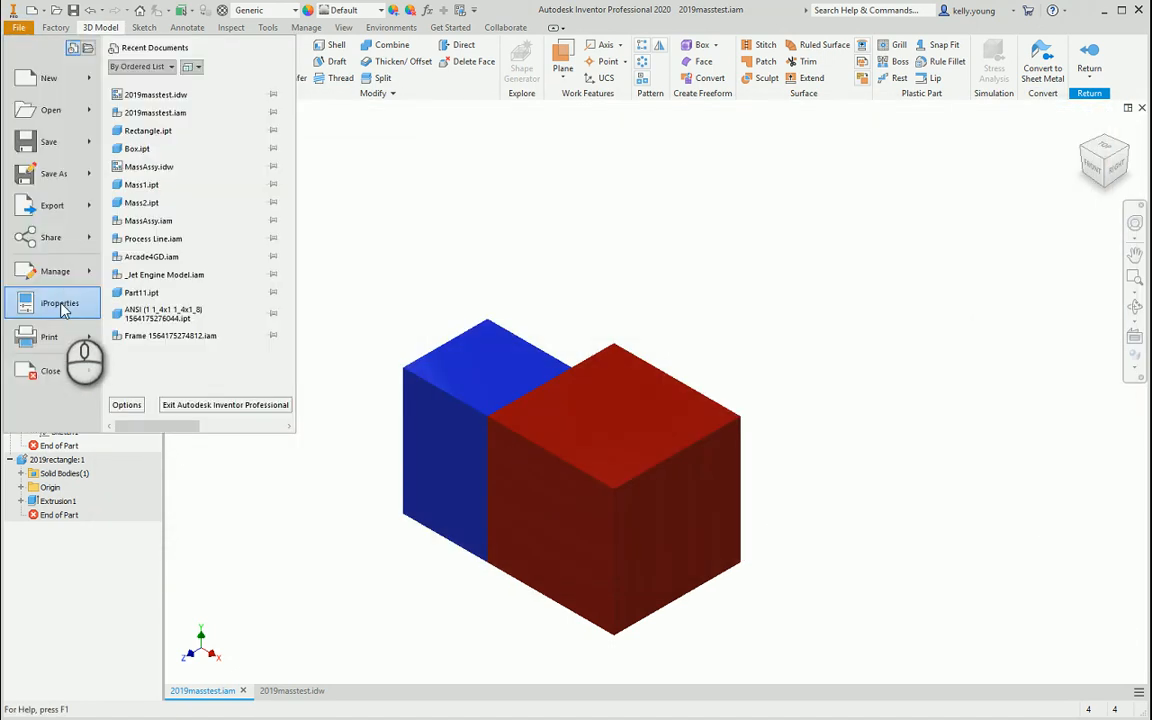
pyautogui.click(60, 306)
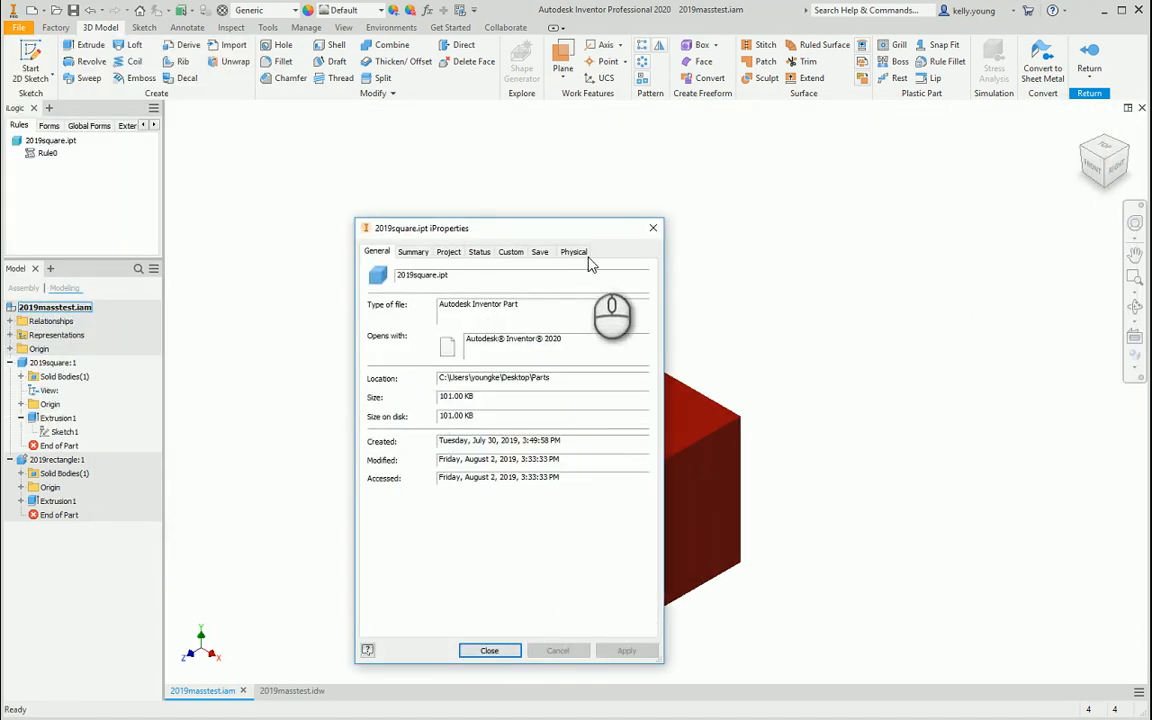
pyautogui.click(570, 252)
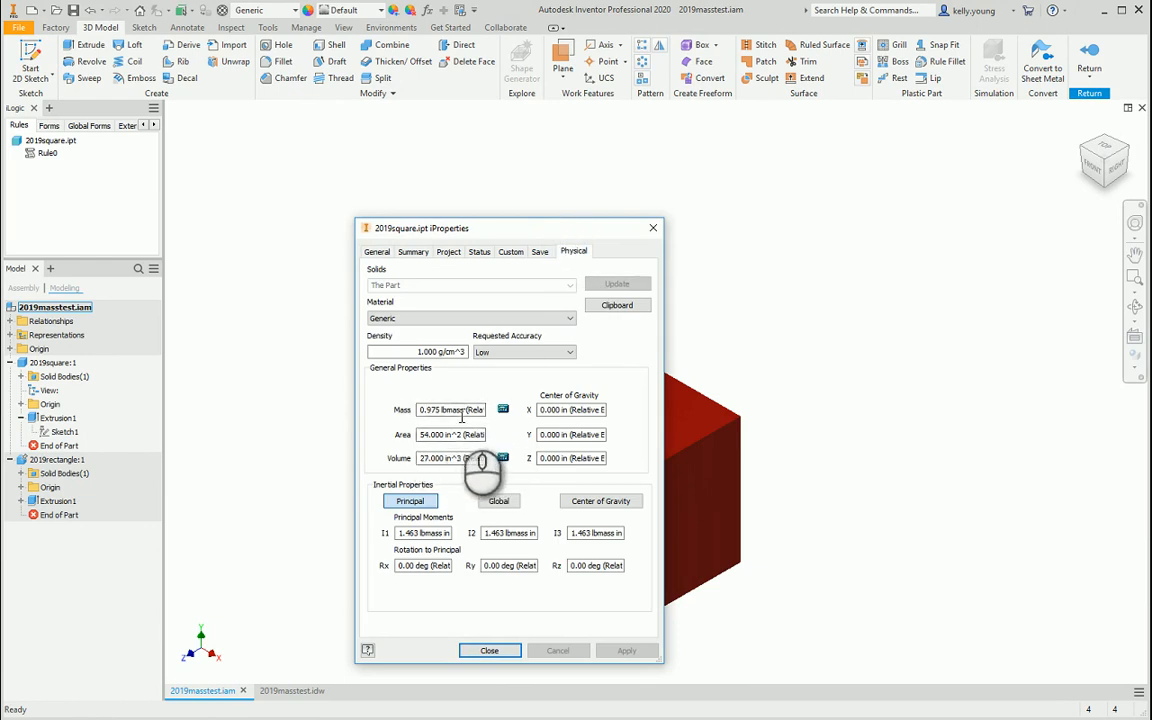
pyautogui.click(653, 228)
pyautogui.click(427, 10)
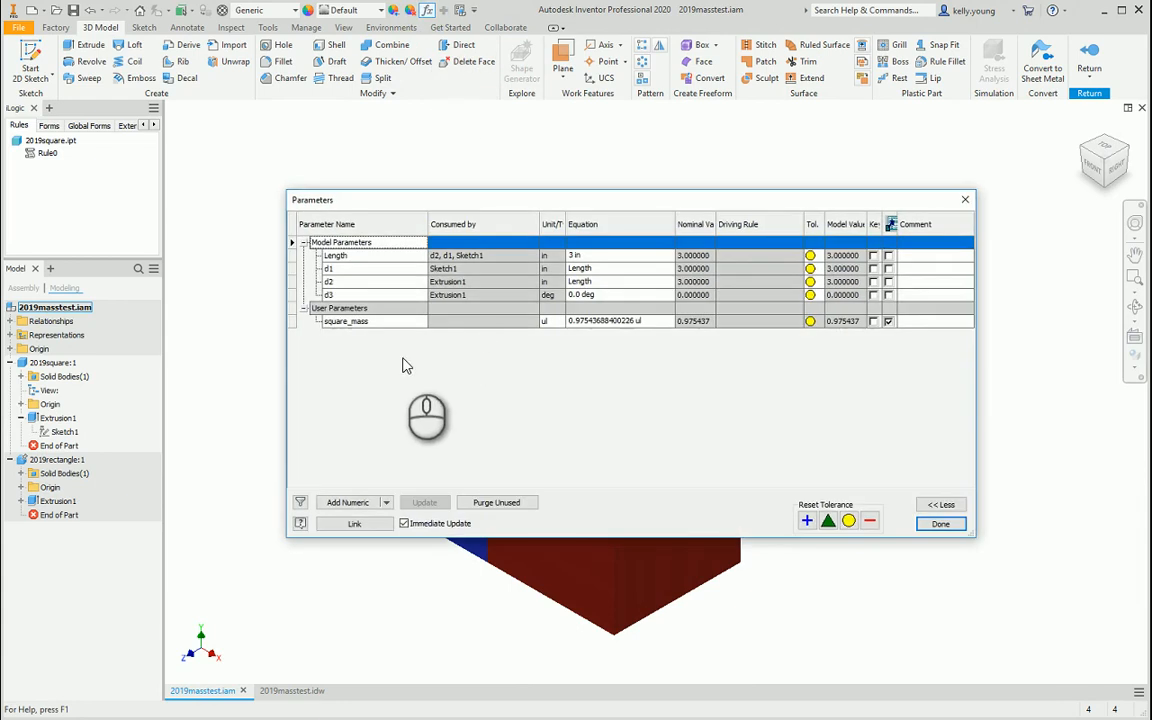
pyautogui.click(940, 523)
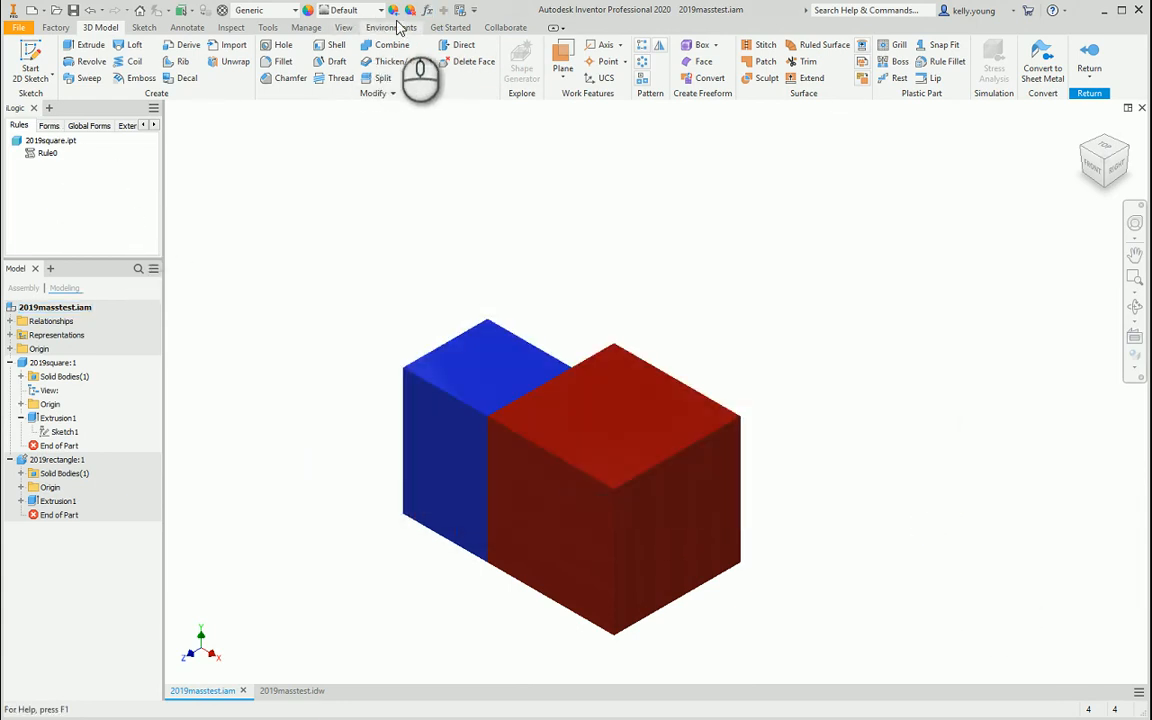
# - Set the square part's Length parameter to 2 in
pyautogui.click(427, 10)
pyautogui.click(600, 255)
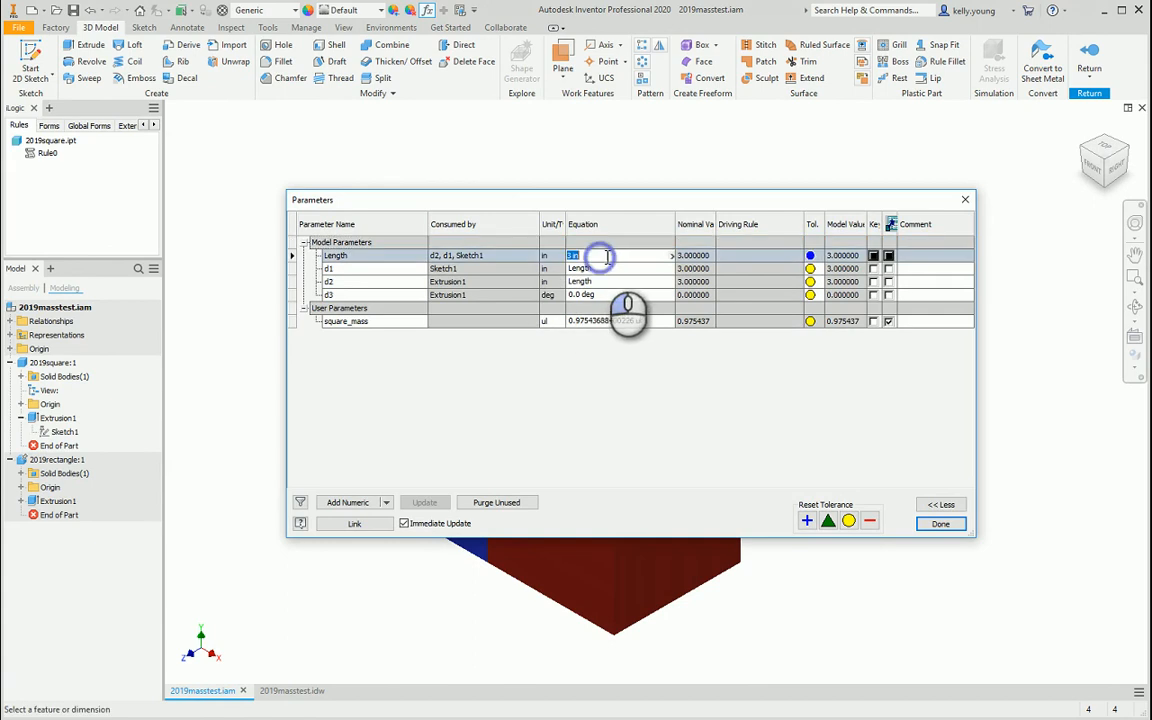
pyautogui.write('2')
pyautogui.press('Return')
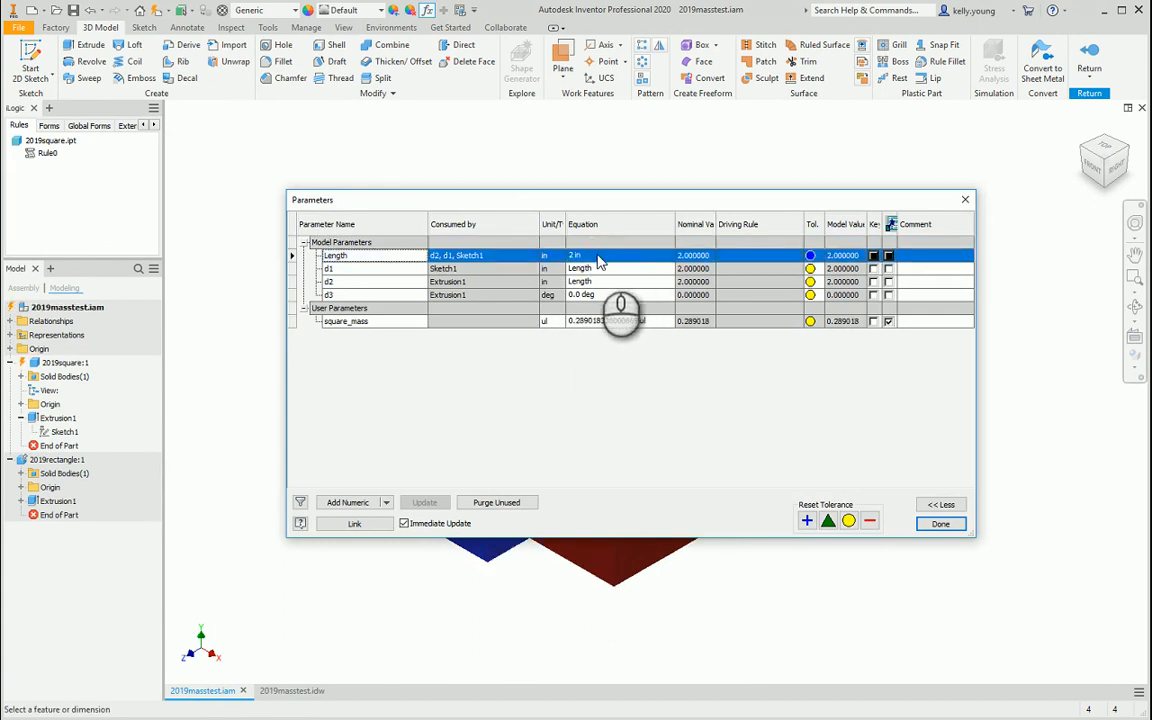
# - Set the square part's Length parameter to 4 in and return to the assembly
pyautogui.click(600, 257)
pyautogui.write('4')
pyautogui.press('Return')
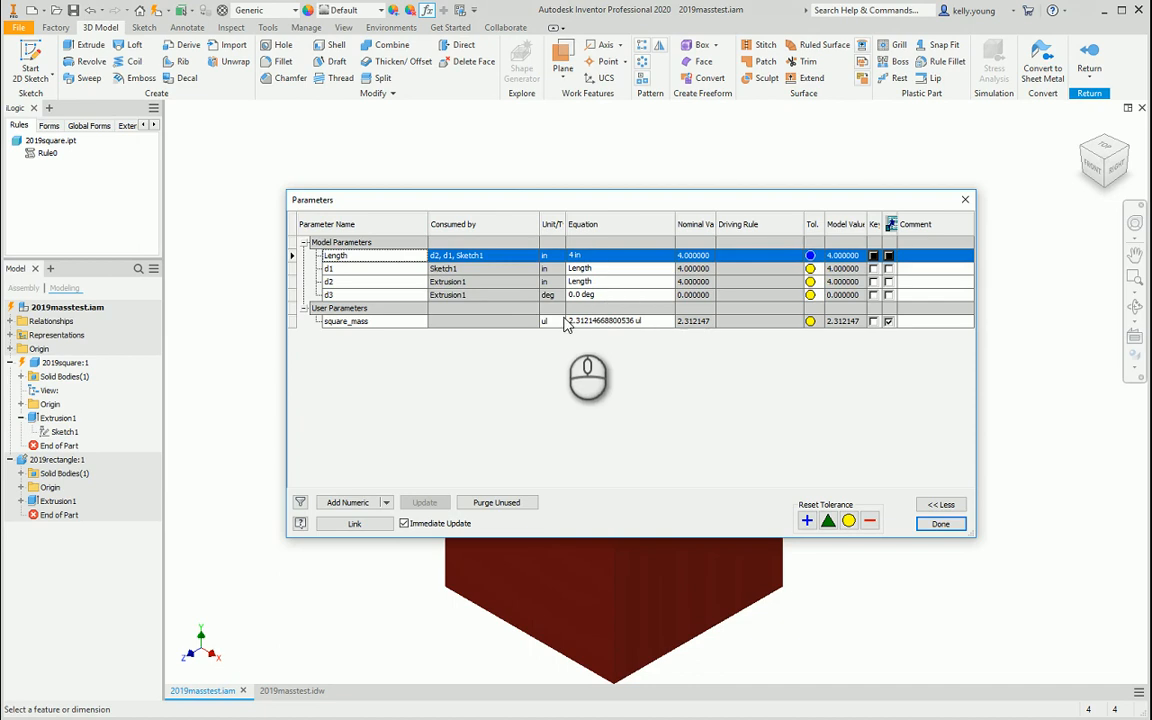
pyautogui.click(940, 524)
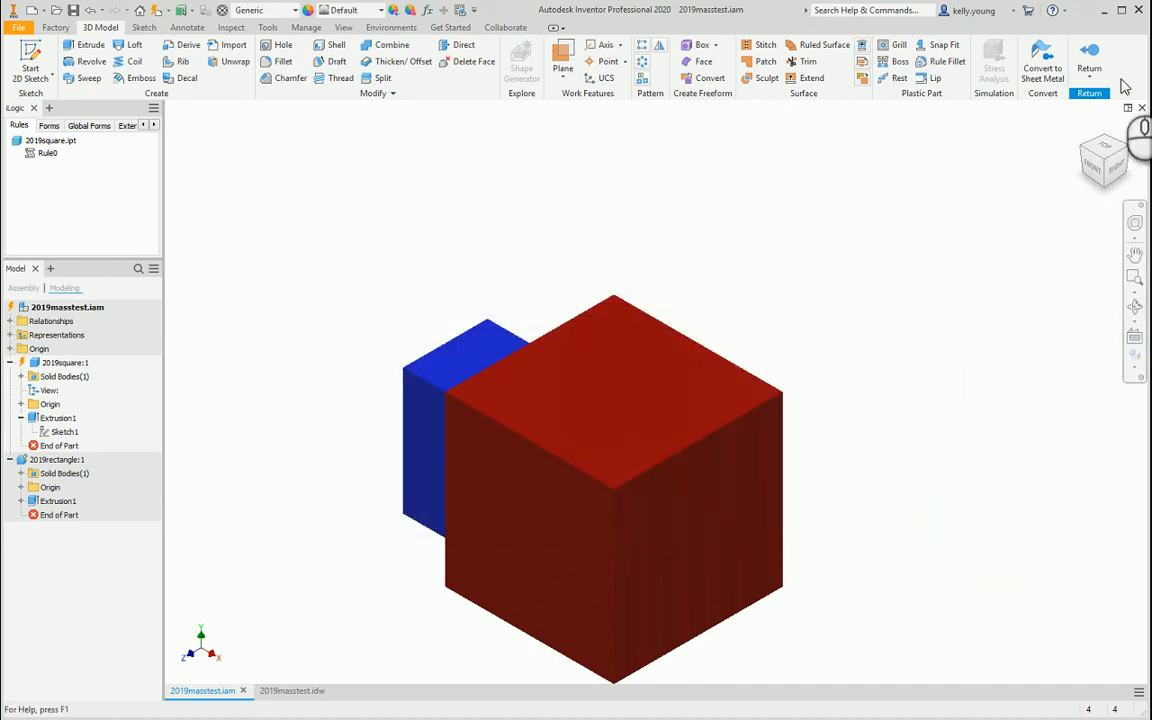
pyautogui.click(1088, 57)
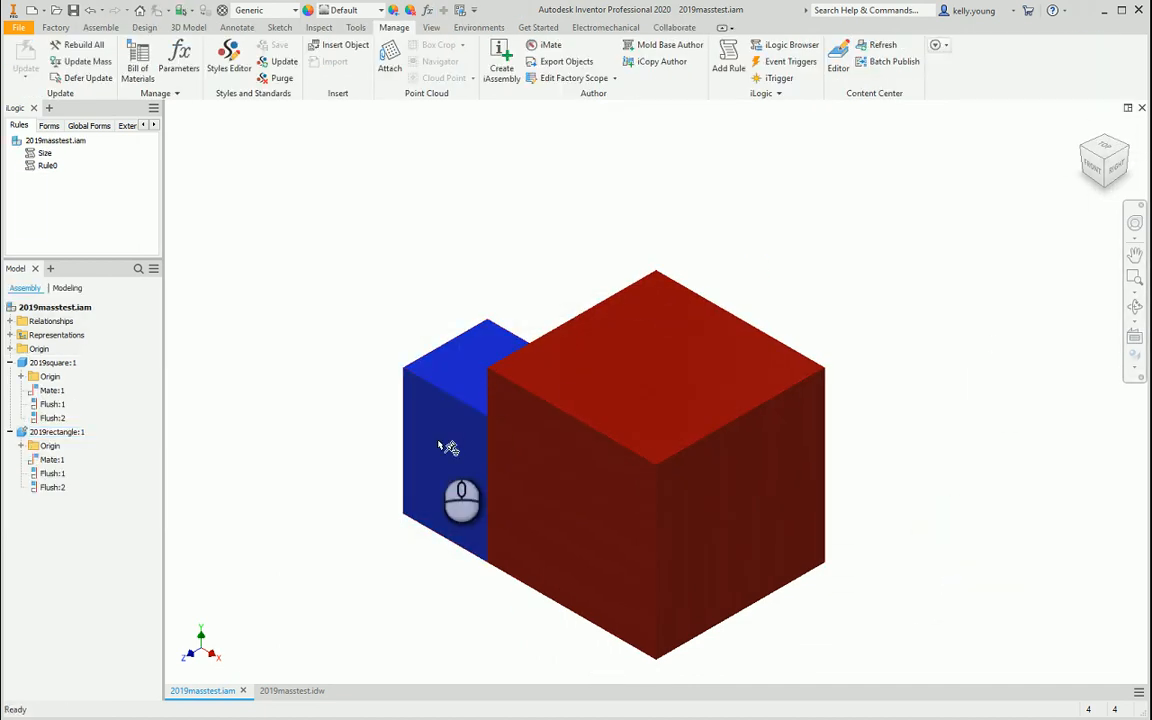
# - Open the 2019rectangle part for in-place editing and examine its parameters and its Rule0 mass rule
pyautogui.doubleClick(458, 378)
pyautogui.click(426, 10)
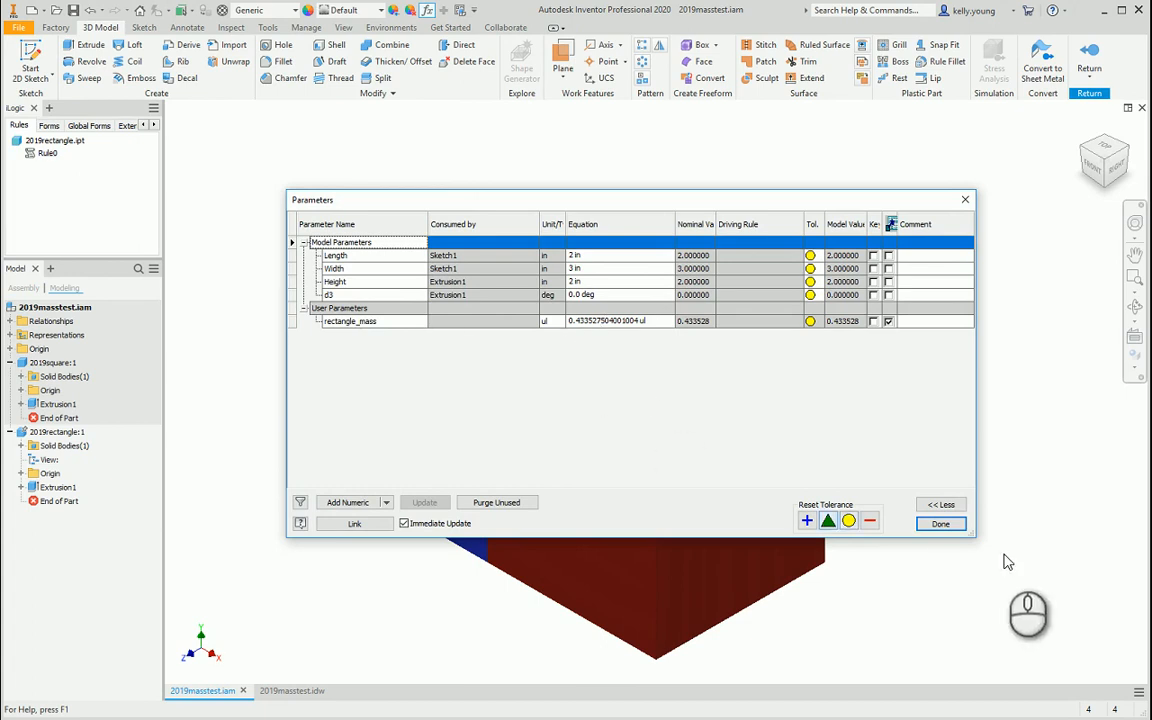
pyautogui.click(945, 524)
pyautogui.click(49, 154)
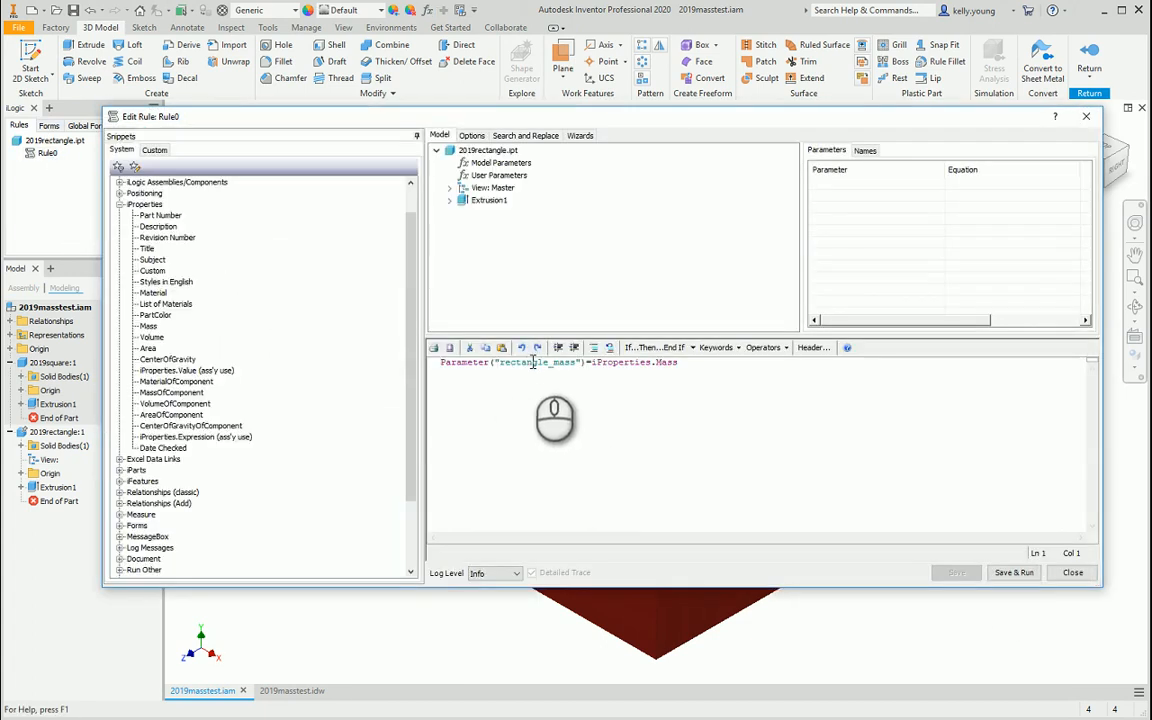
pyautogui.click(490, 177)
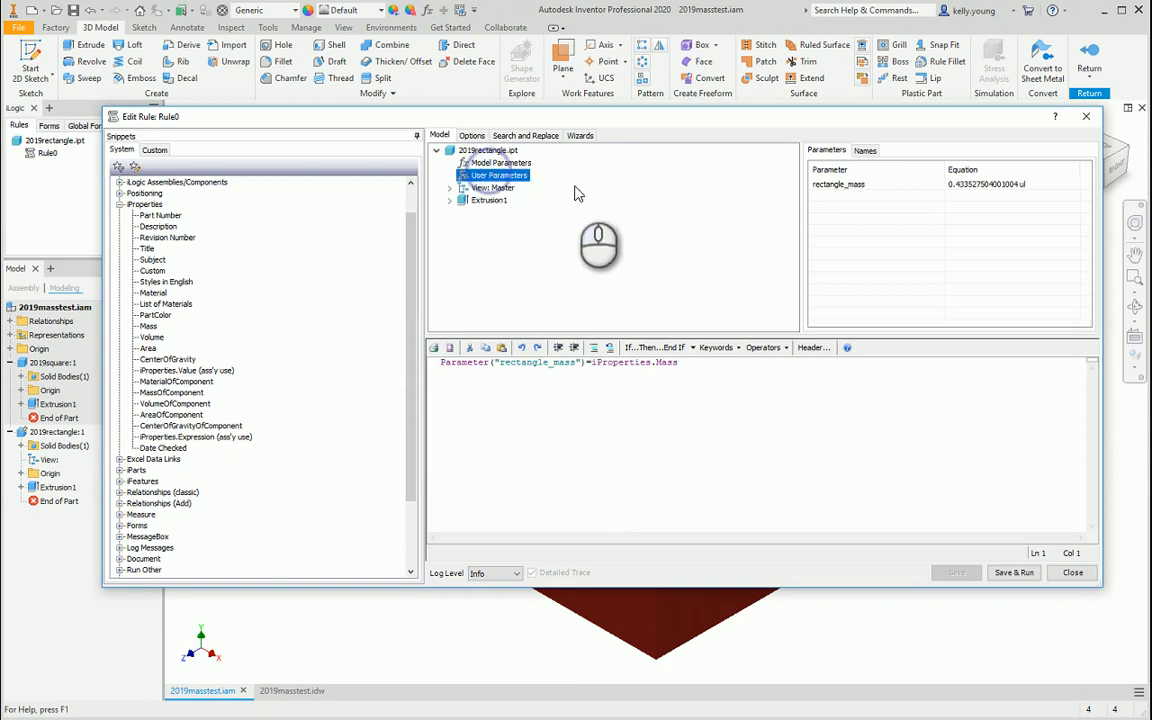
# - Try inserting the rectangle_mass parameter on a second line of Rule0, discarding the rule change
pyautogui.click(758, 512)
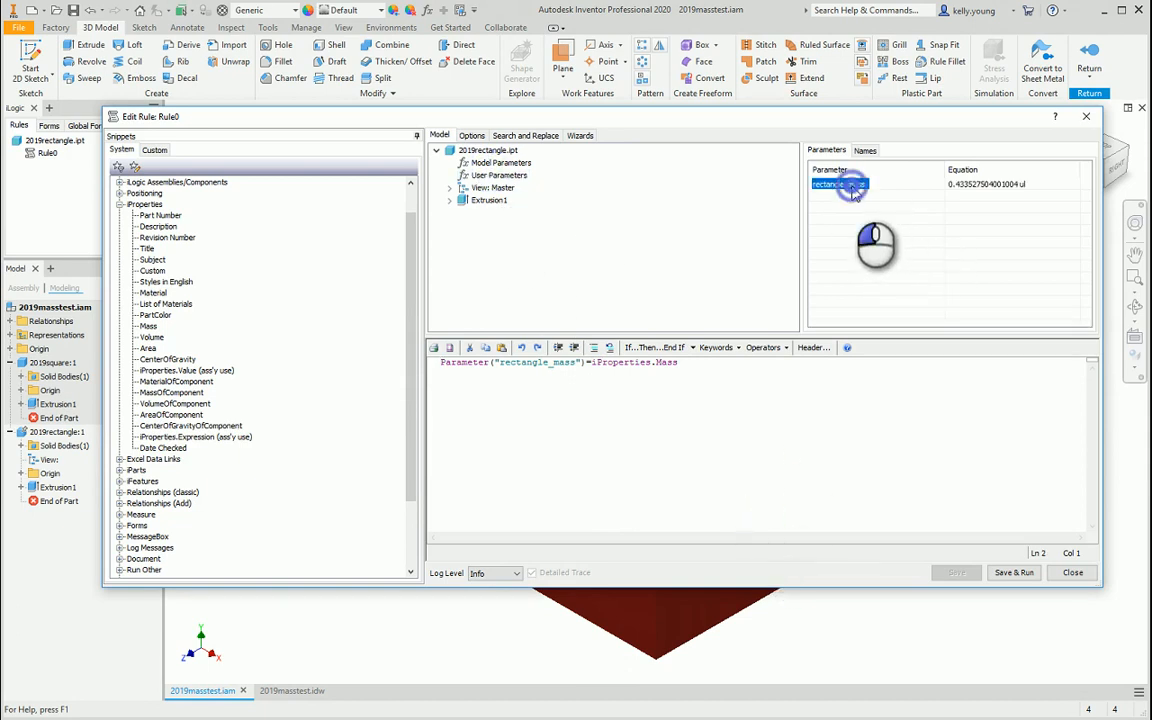
pyautogui.moveTo(853, 191); pyautogui.dragTo(503, 375)
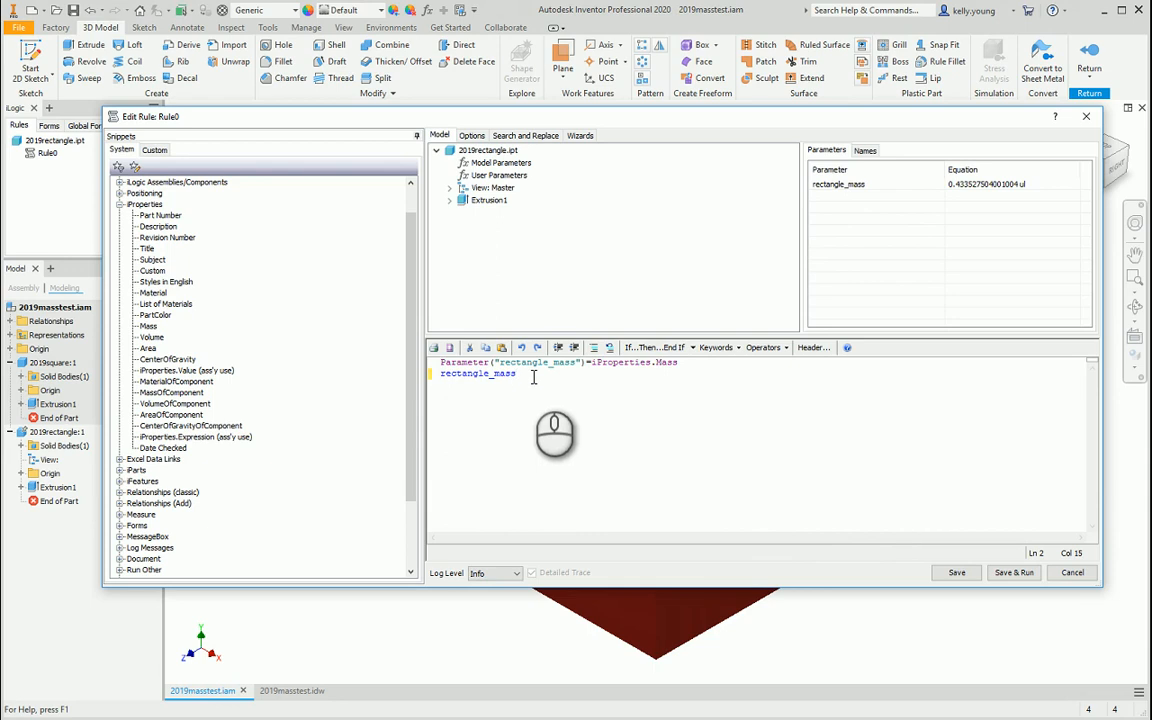
pyautogui.click(1090, 574)
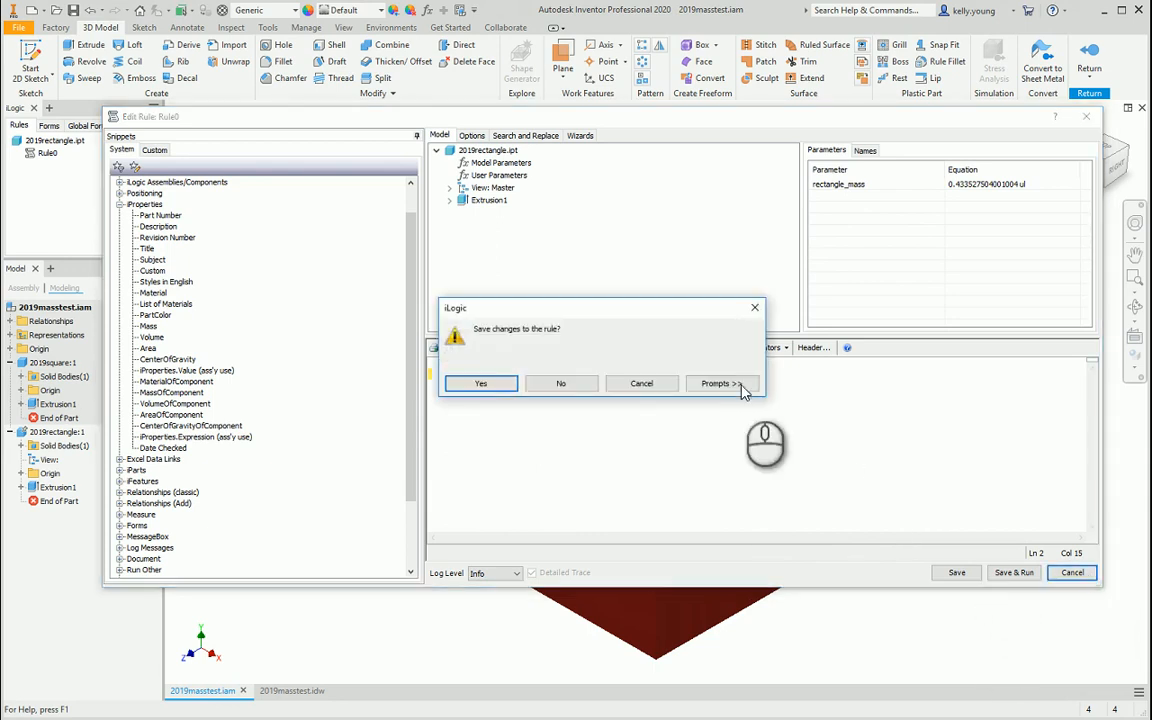
pyautogui.click(565, 386)
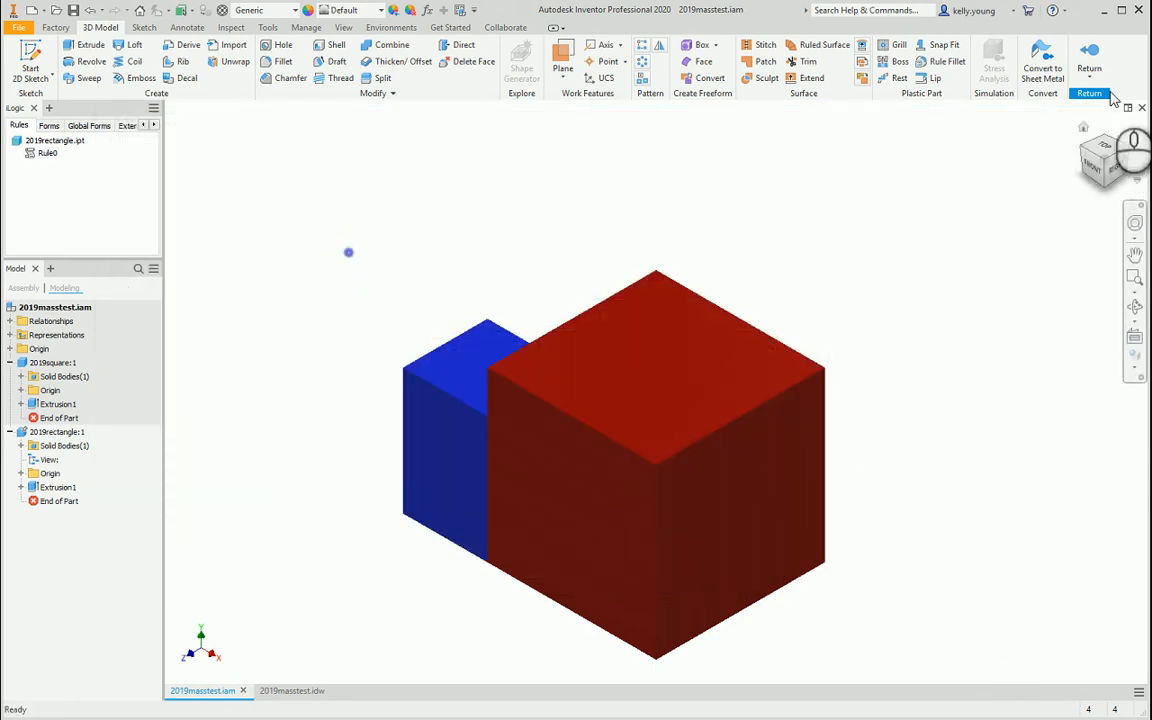
# - Return to the assembly and examine its user and linked parameters and the Rule0 that sets assy_mass
pyautogui.click(1089, 62)
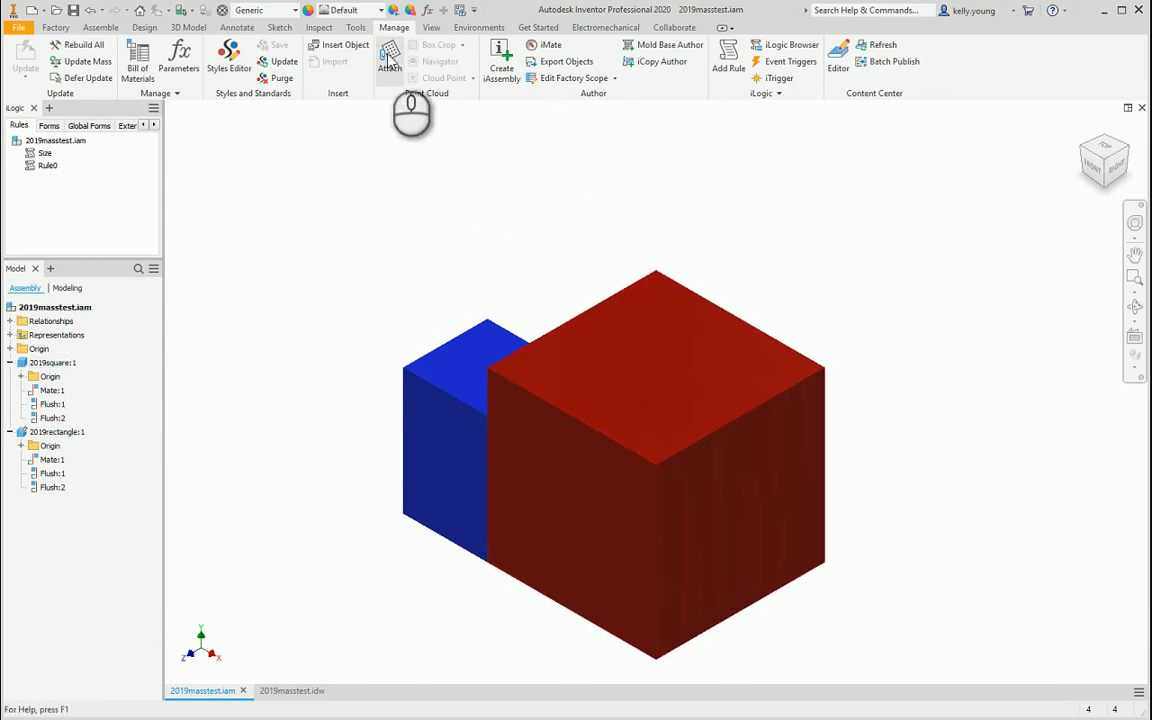
pyautogui.click(429, 11)
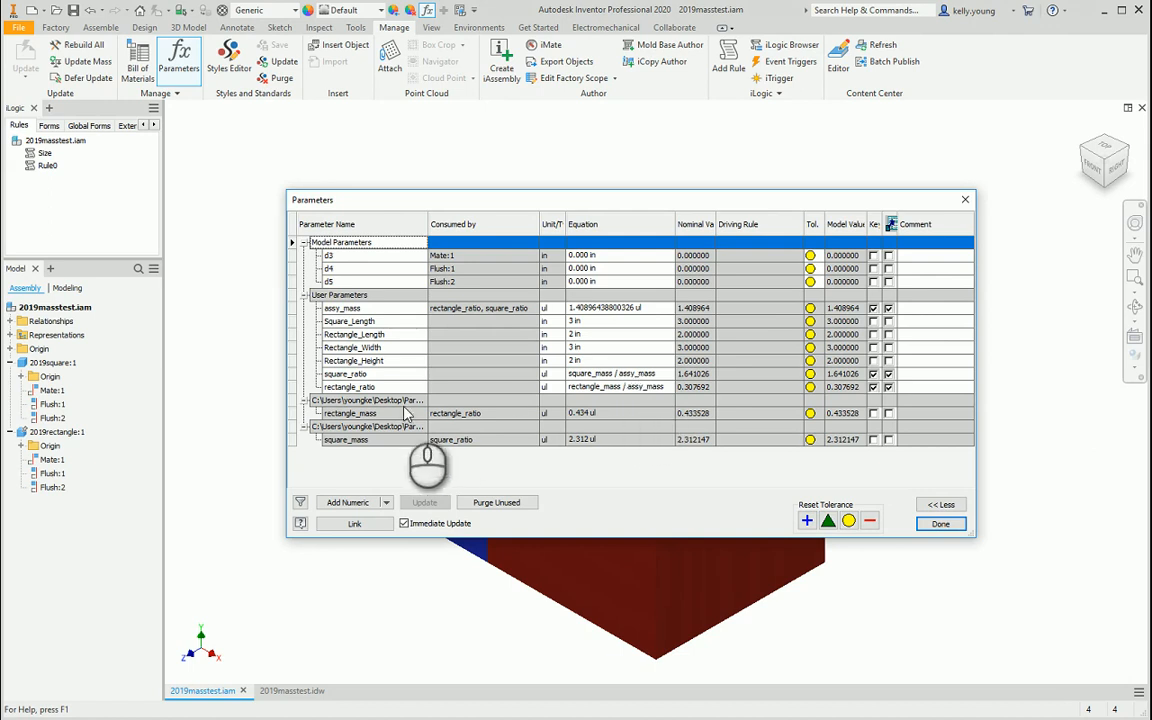
pyautogui.click(939, 523)
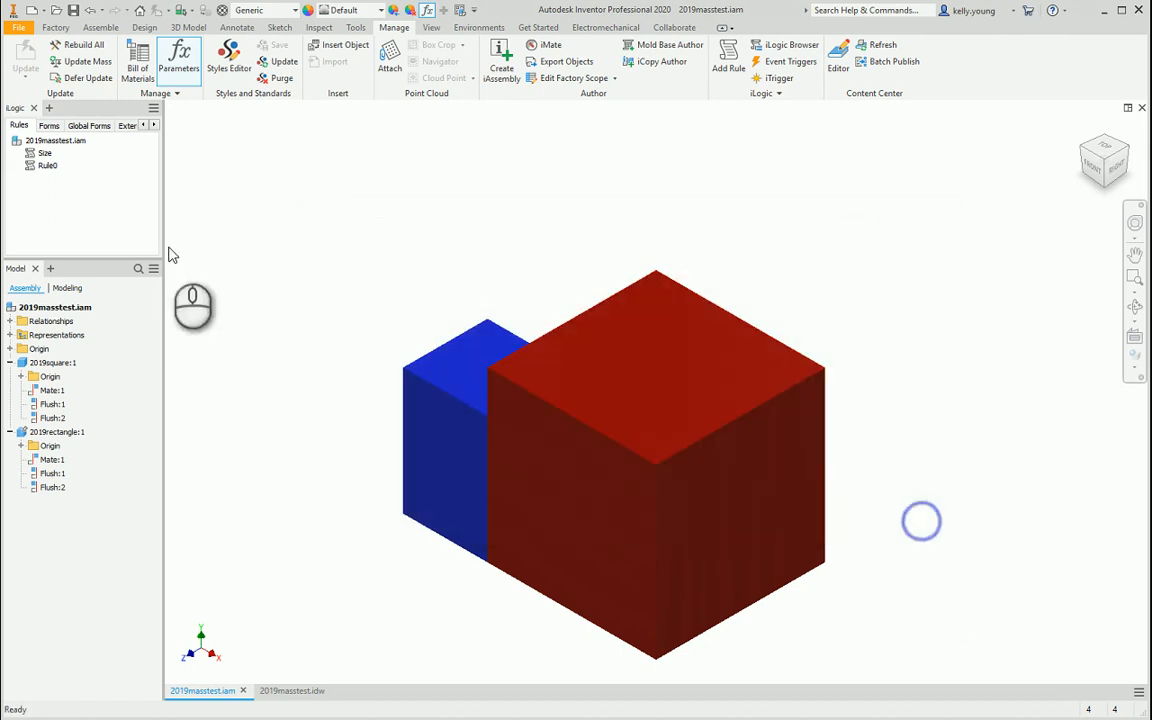
pyautogui.doubleClick(48, 168)
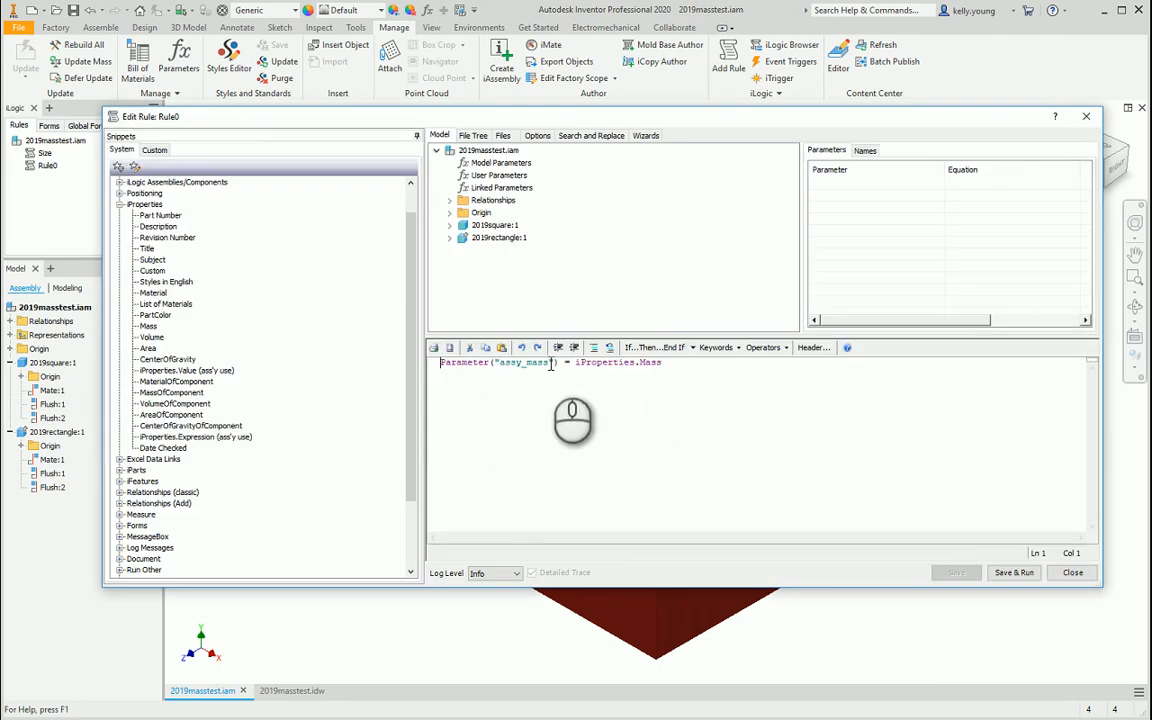
pyautogui.click(1072, 572)
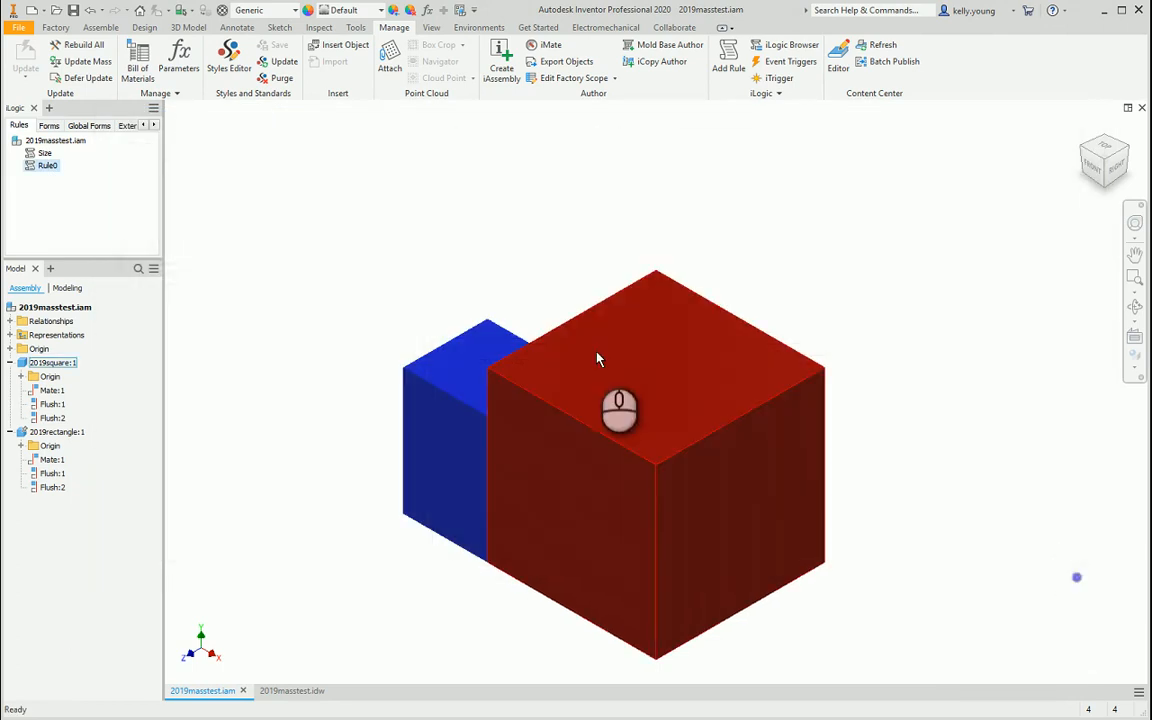
# - Examine the assembly parameters and the unit types available for square_ratio, keeping it unitless (ul)
pyautogui.click(426, 11)
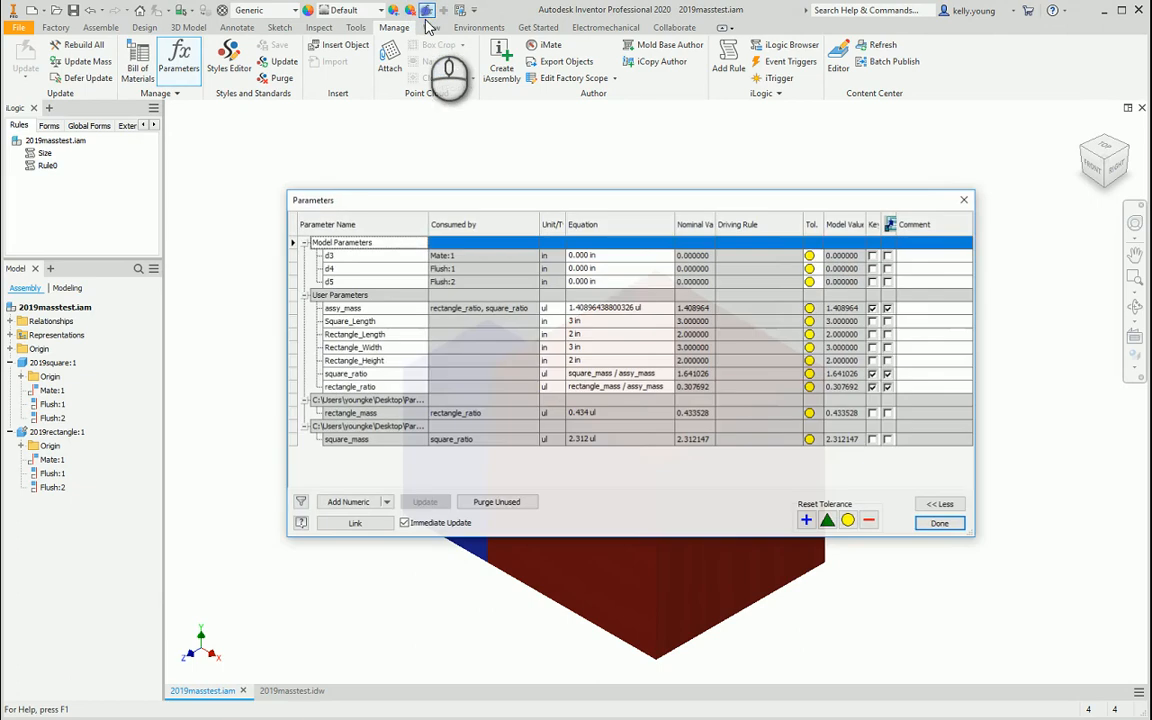
pyautogui.click(546, 375)
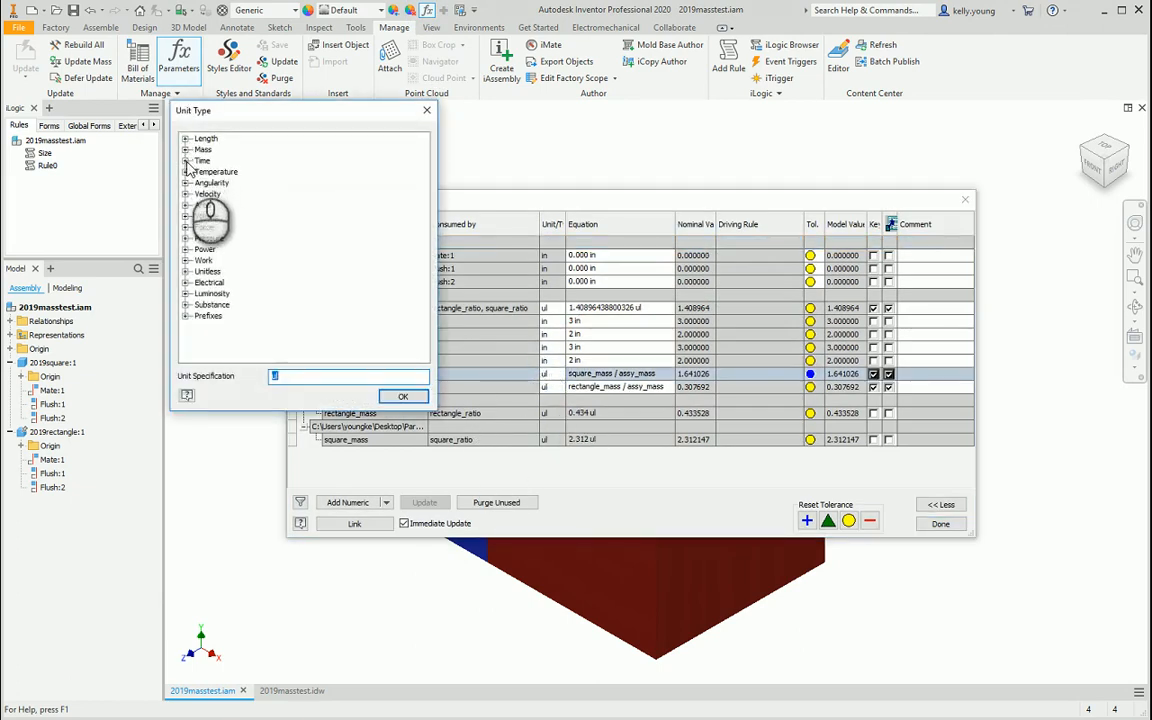
pyautogui.click(185, 138)
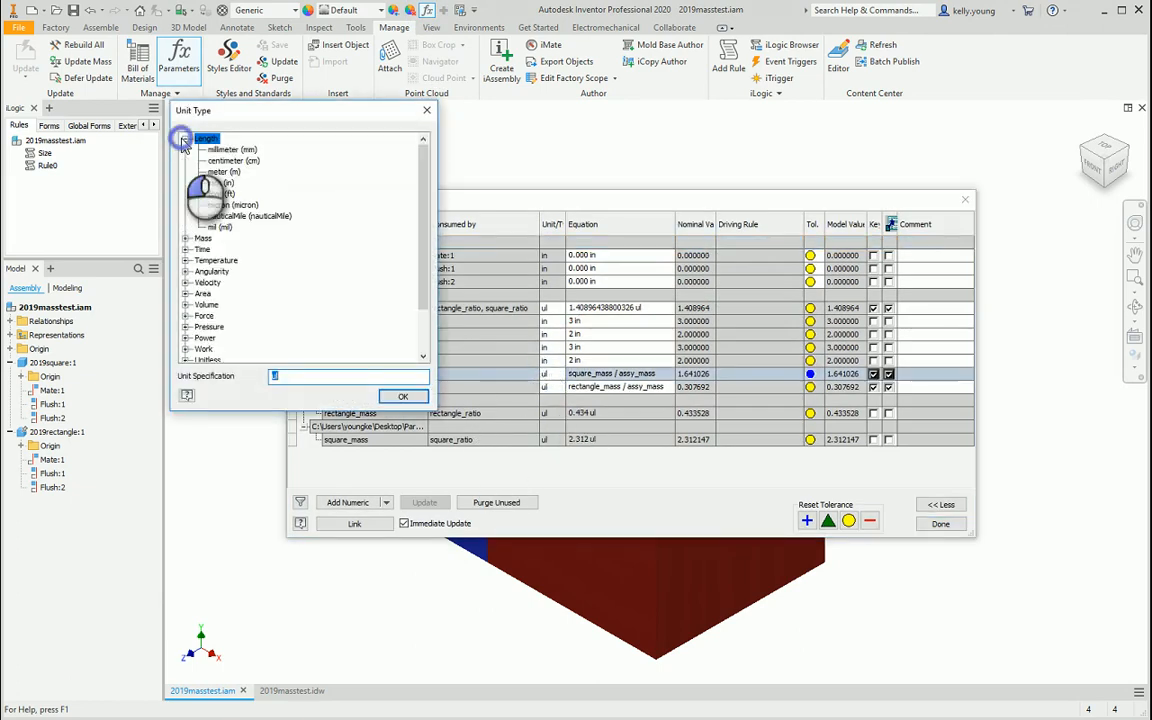
pyautogui.click(186, 238)
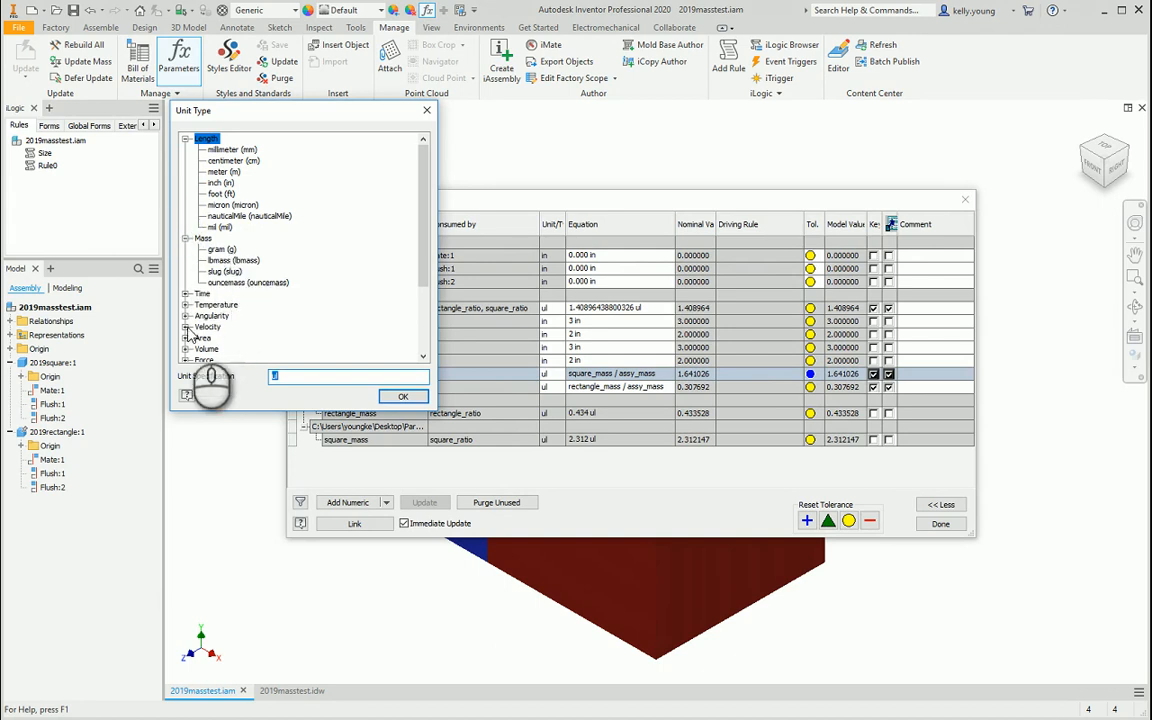
pyautogui.scroll(-3, 190, 345)
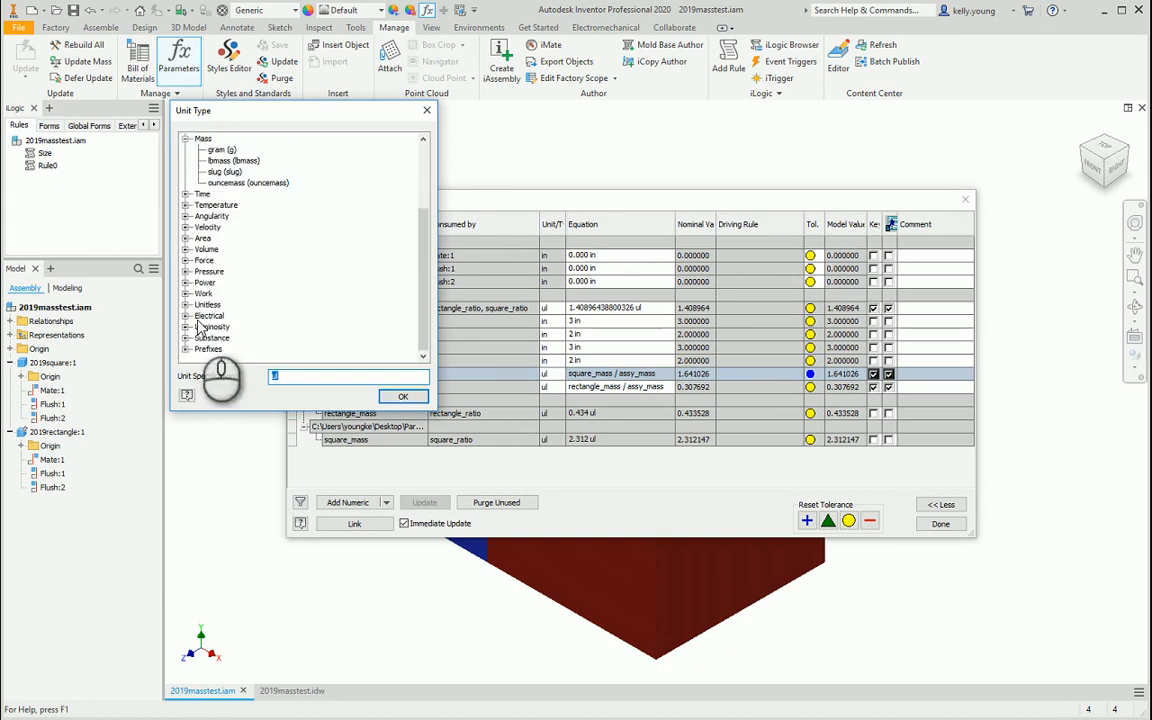
pyautogui.doubleClick(210, 306)
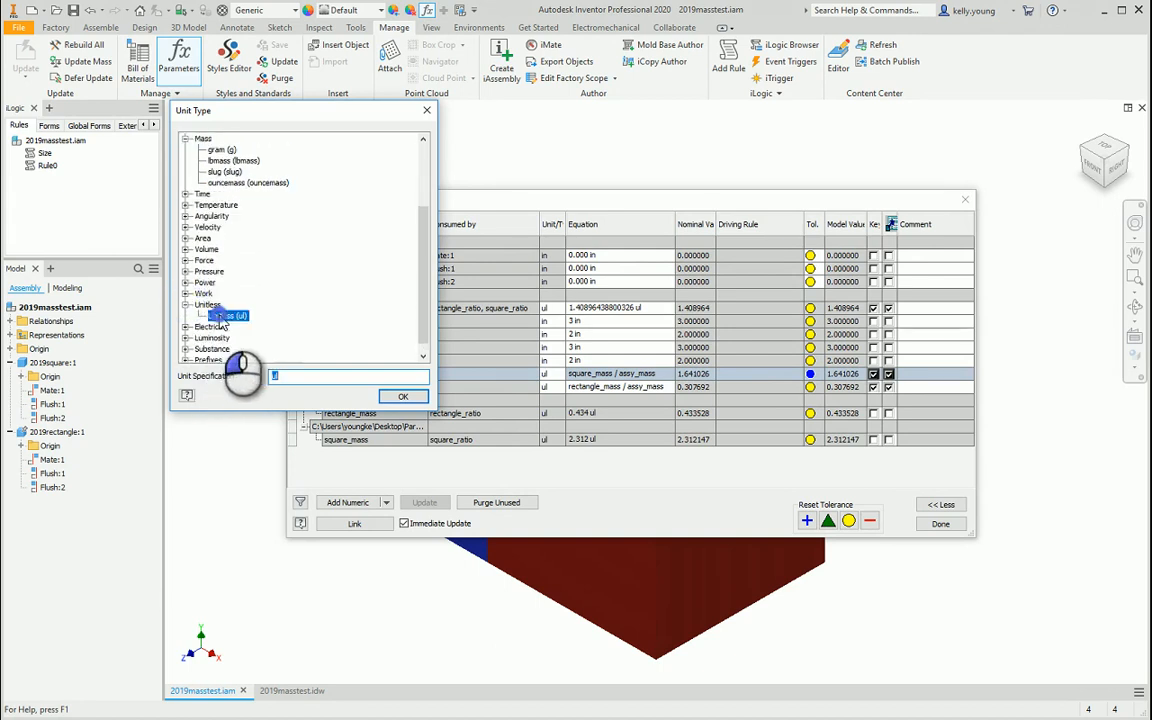
pyautogui.click(403, 396)
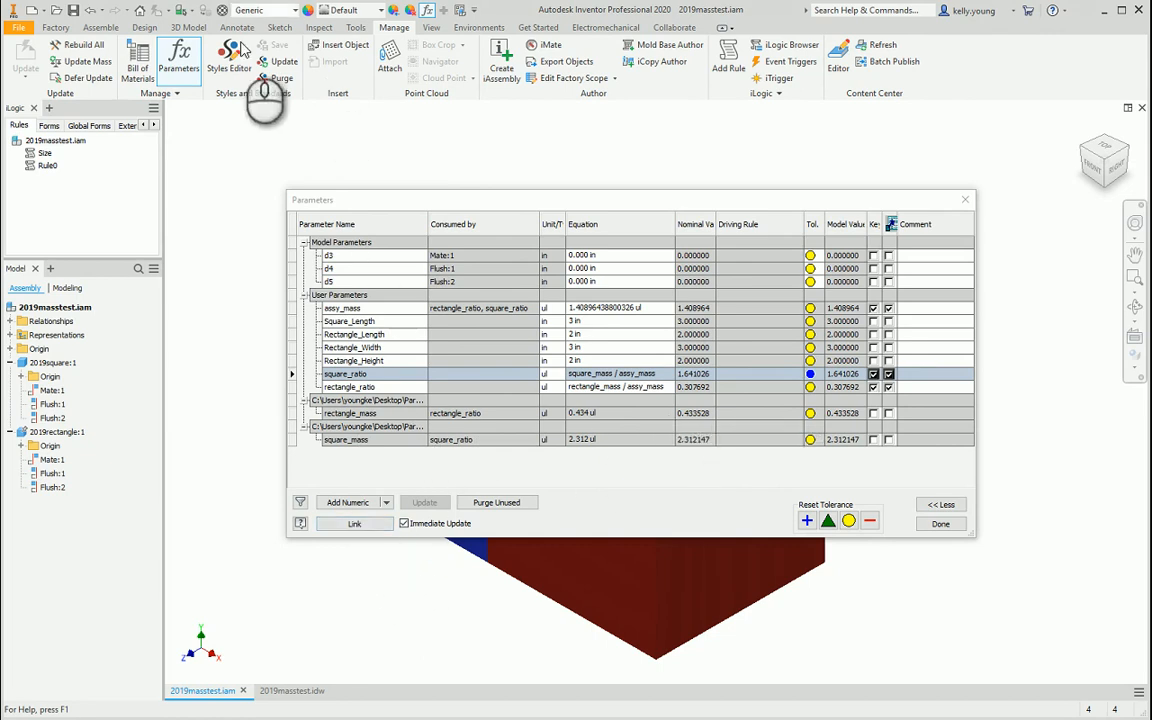
pyautogui.click(362, 525)
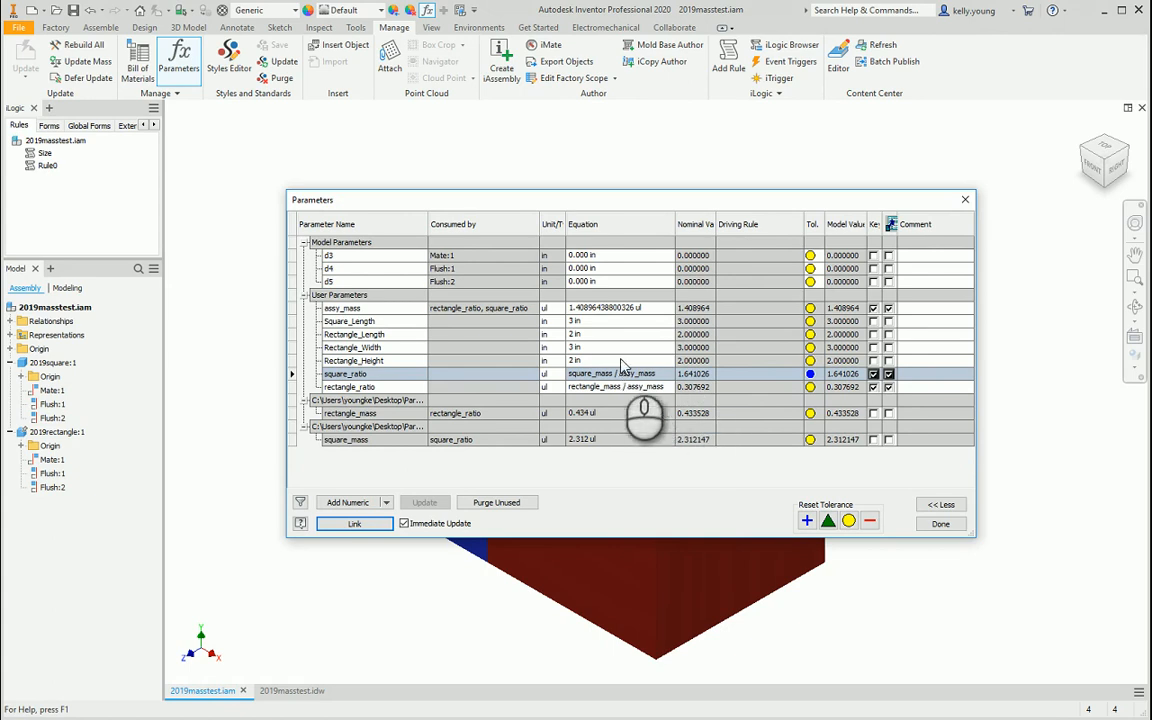
pyautogui.click(943, 525)
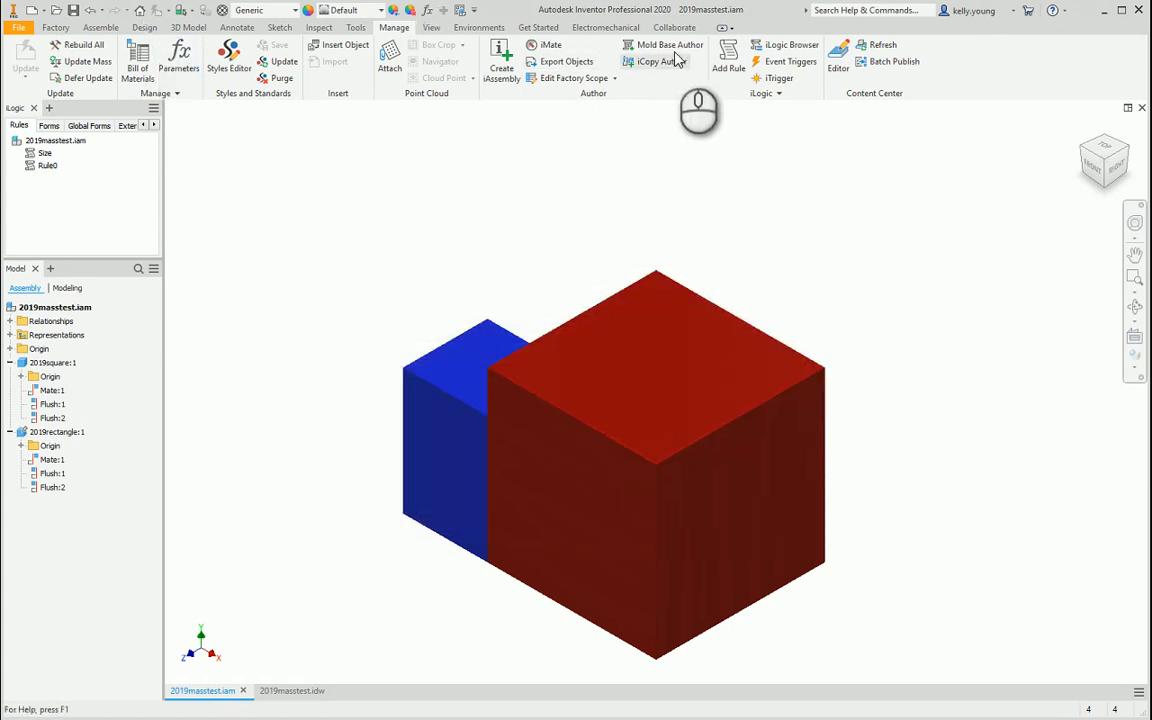
# - Check the assembly's iLogic event triggers for Rule0 and save 2019masstest.iam with its dependents
pyautogui.click(781, 62)
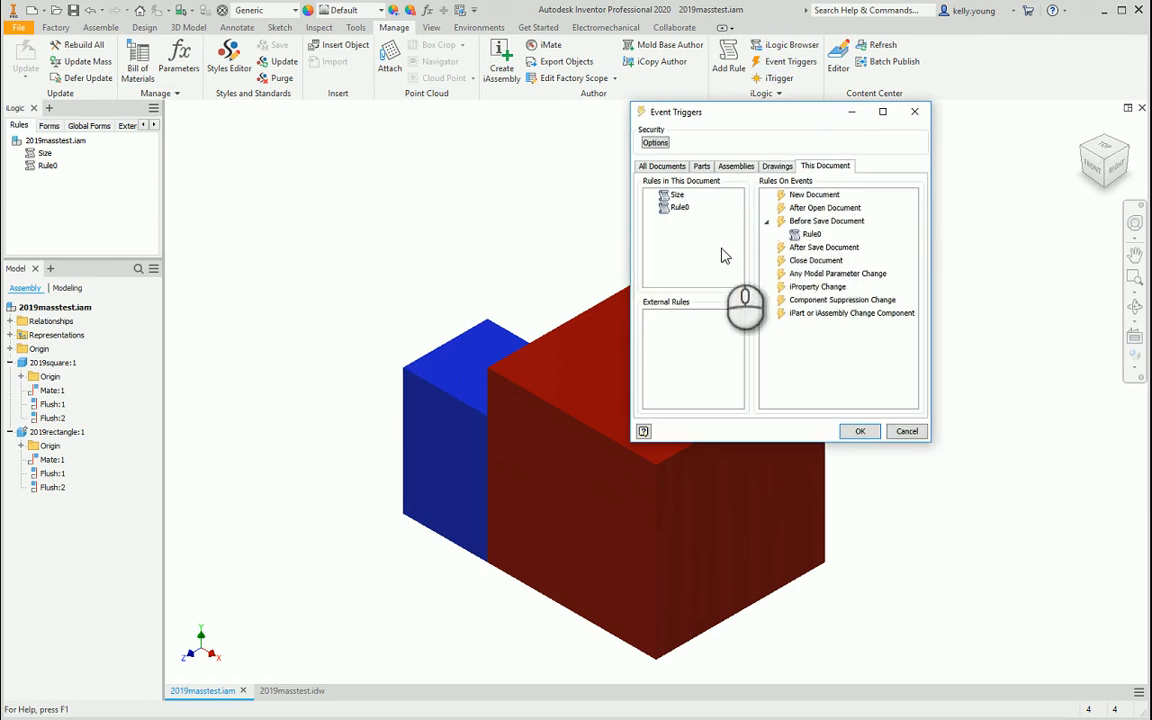
pyautogui.click(859, 431)
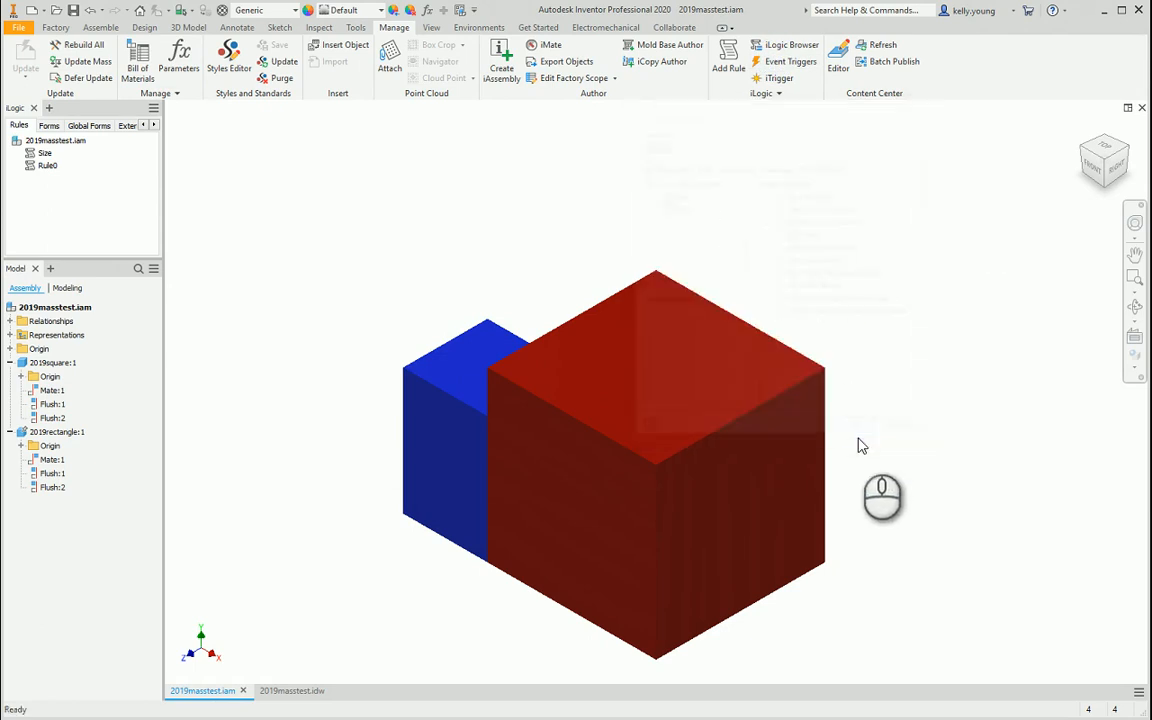
pyautogui.click(72, 12)
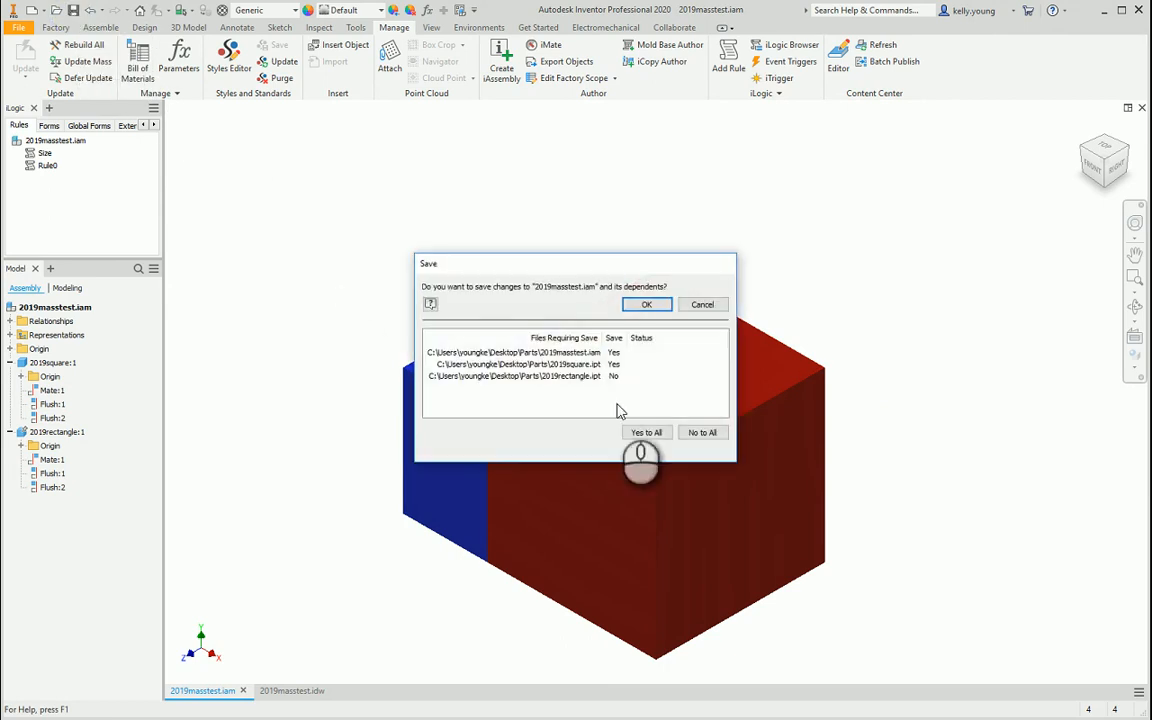
pyautogui.click(652, 303)
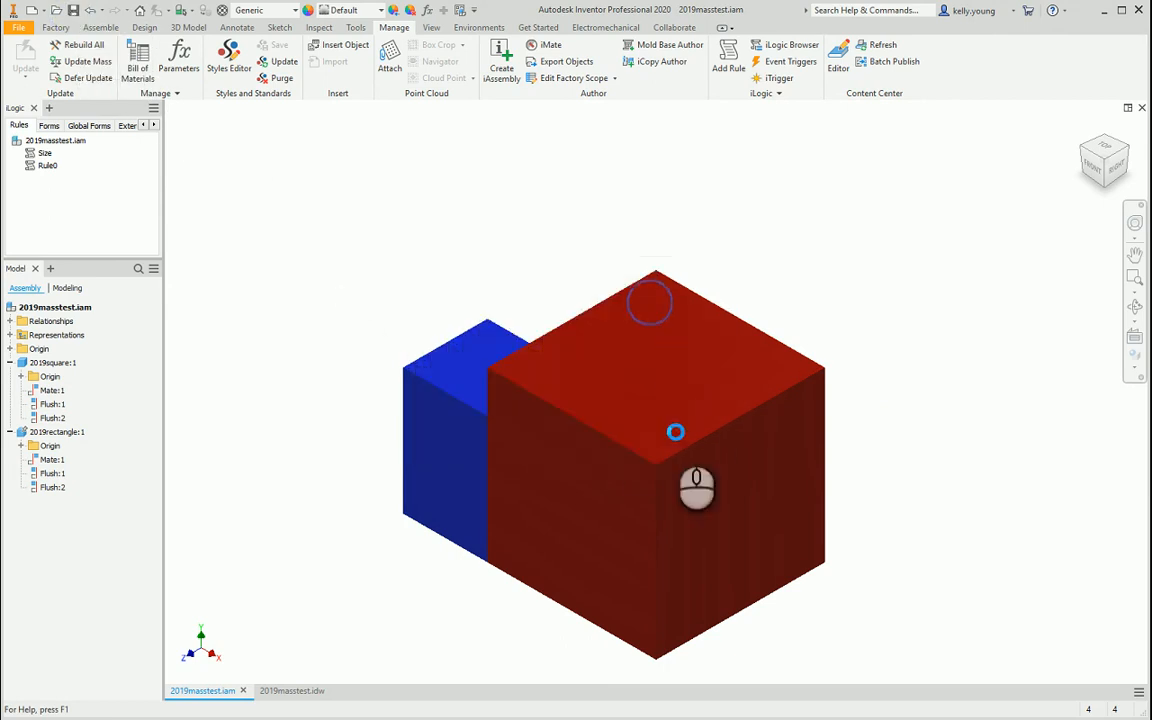
# - Examine the assembly's Size rule and the user parameters that drive the square and rectangle part dimensions
pyautogui.click(49, 126)
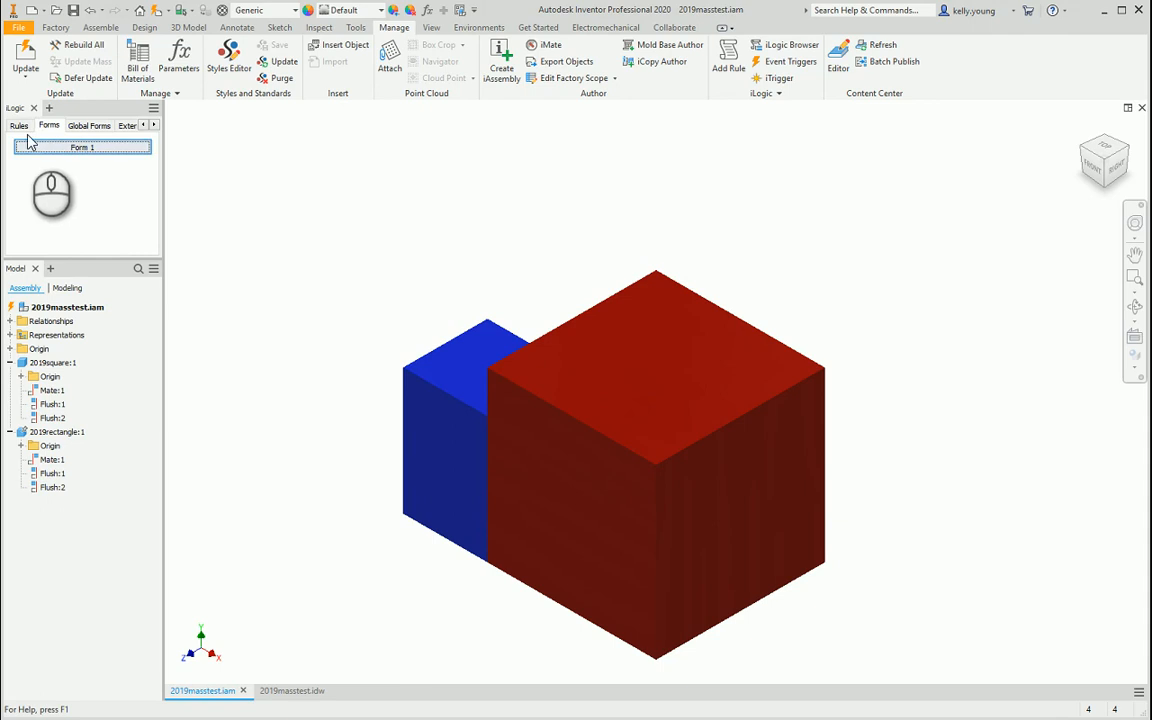
pyautogui.click(19, 126)
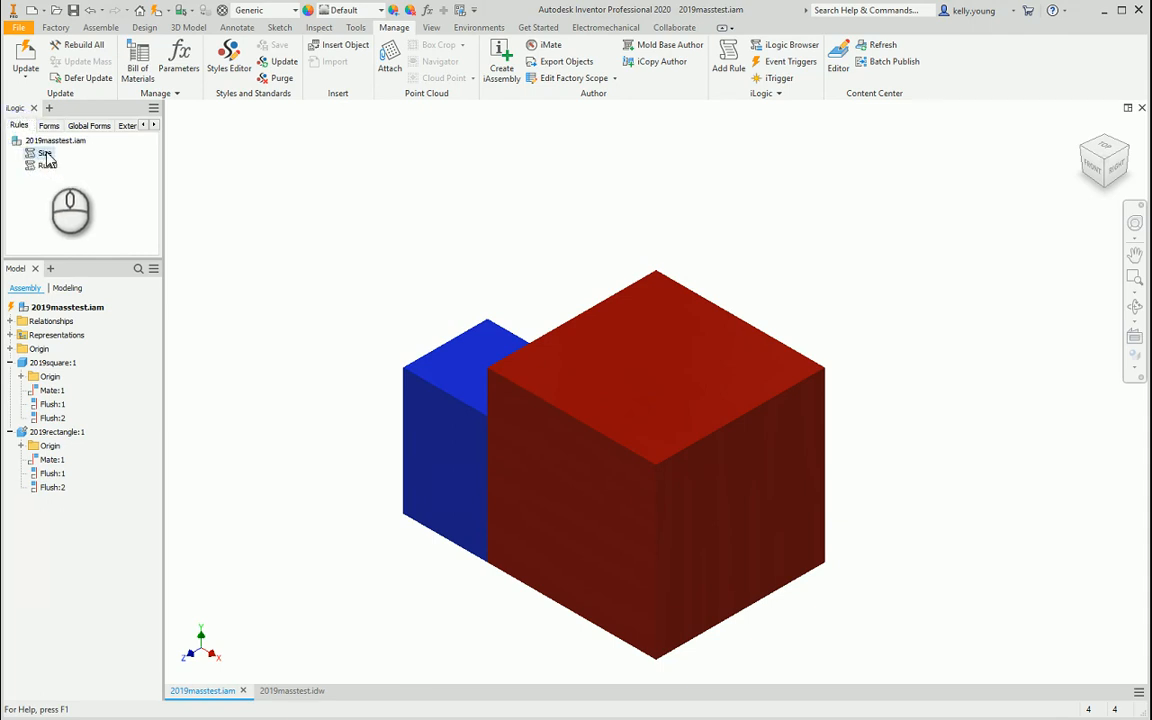
pyautogui.click(448, 421)
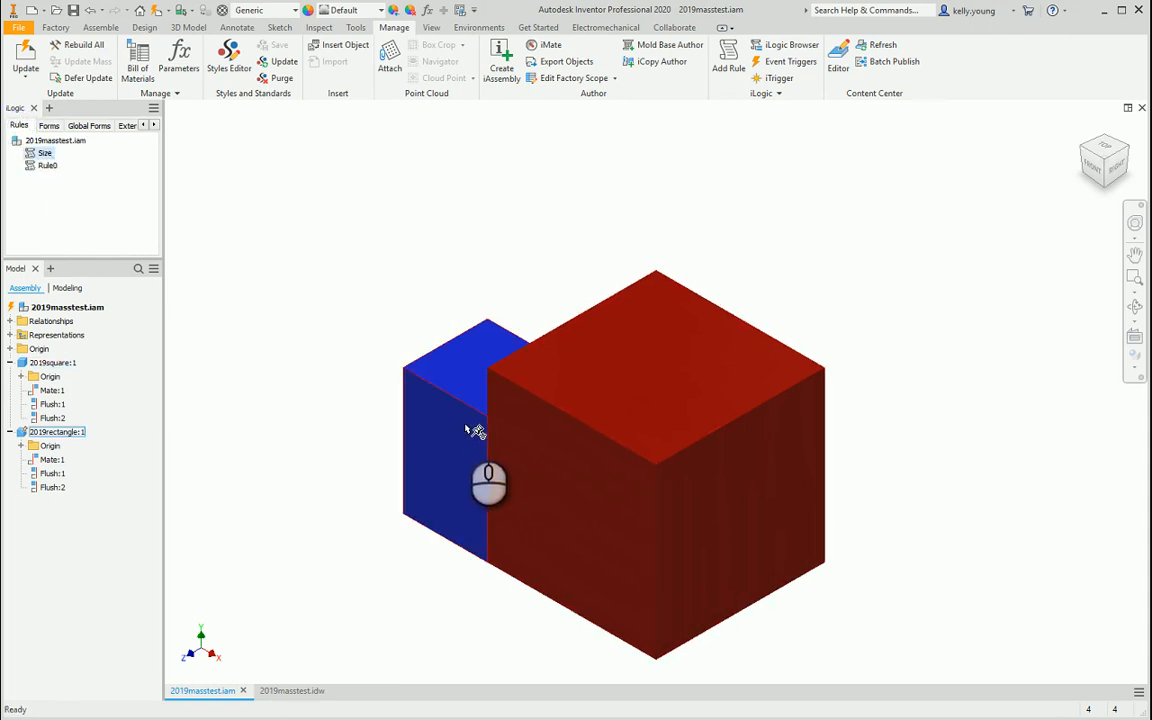
pyautogui.doubleClick(30, 153)
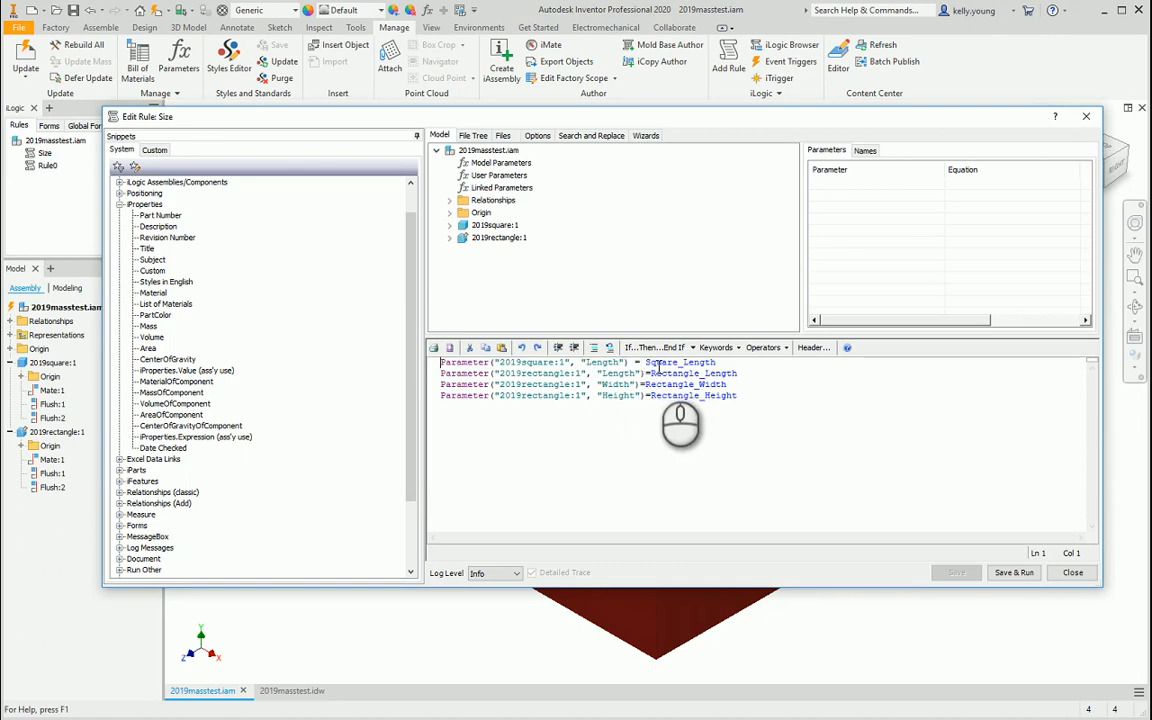
pyautogui.click(499, 176)
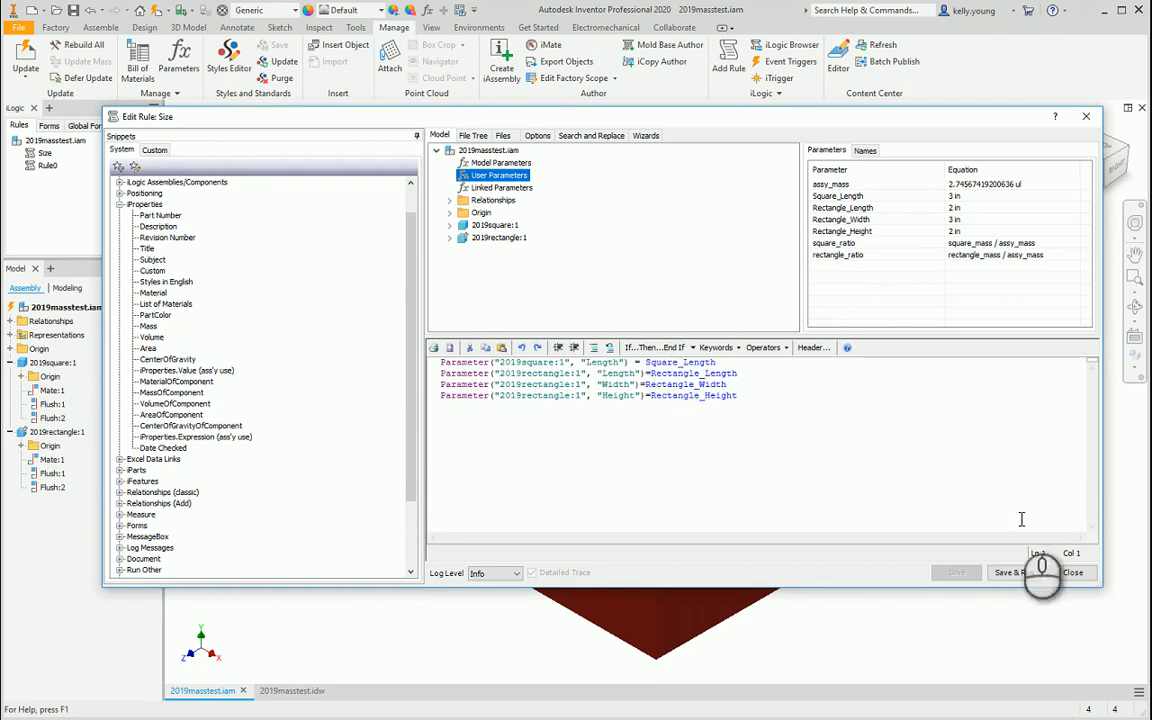
pyautogui.click(1070, 572)
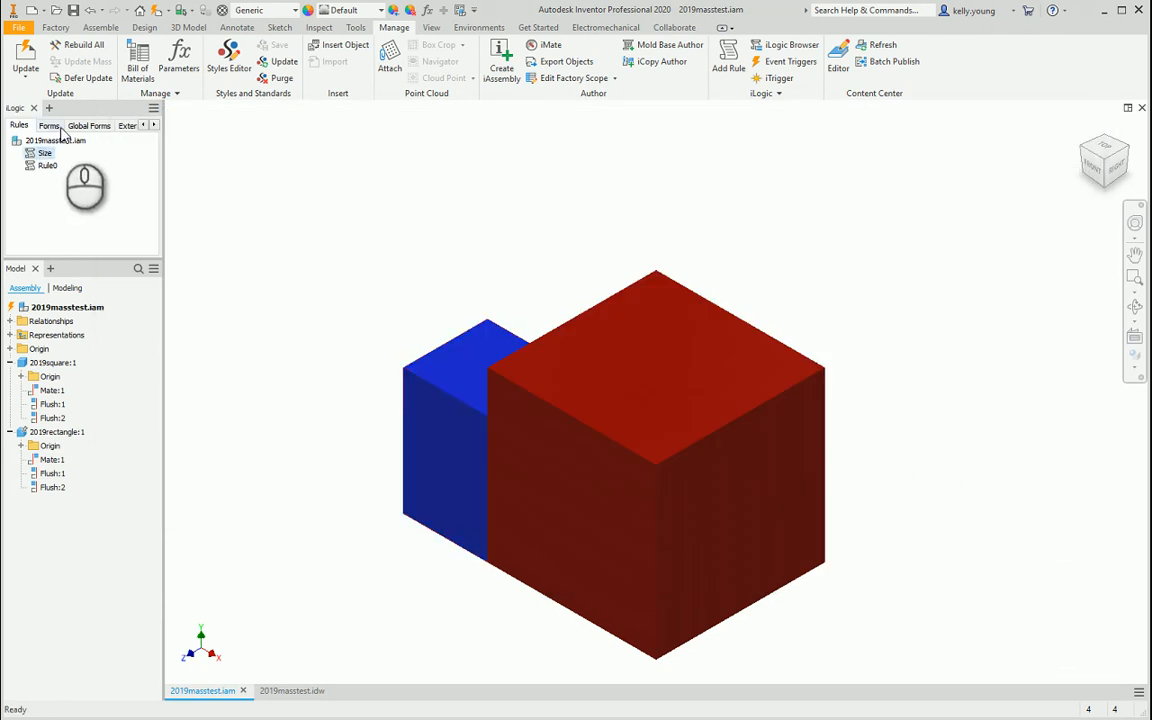
# - Use Form 1 to set Square_Length to 4 in, Rectangle_Length to 3 in, Rectangle_Width to 2 in and Rectangle_Height to 4 in
pyautogui.click(49, 125)
pyautogui.rightClick(53, 217)
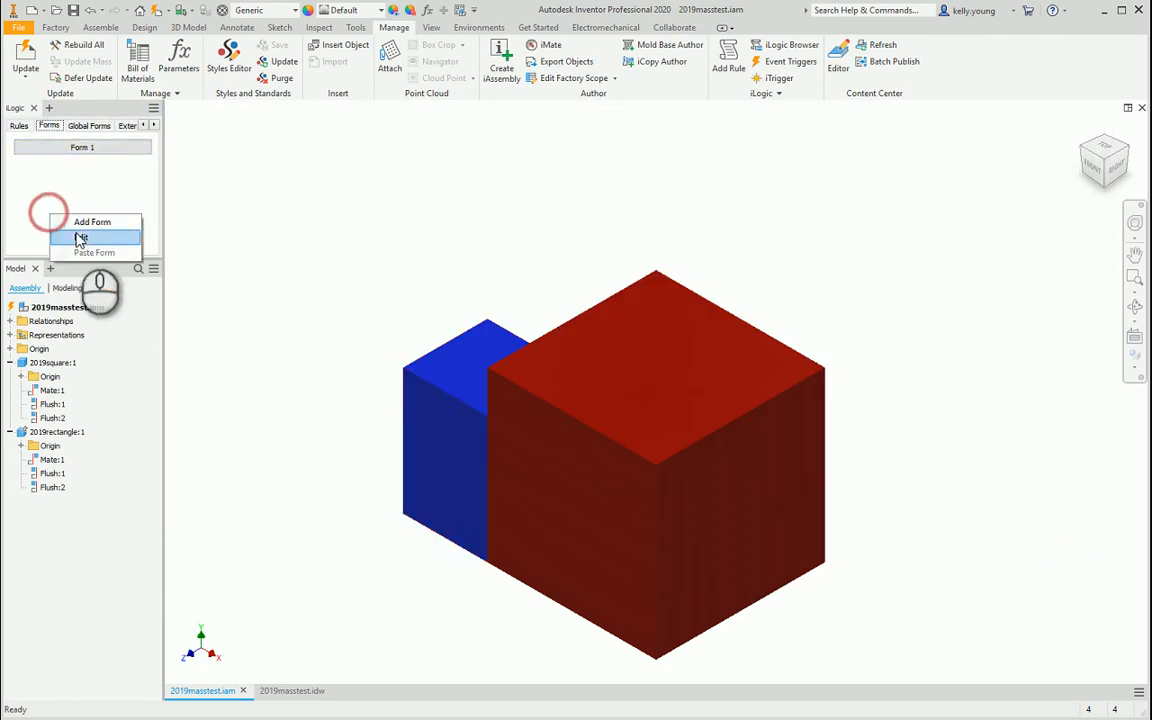
pyautogui.click(77, 229)
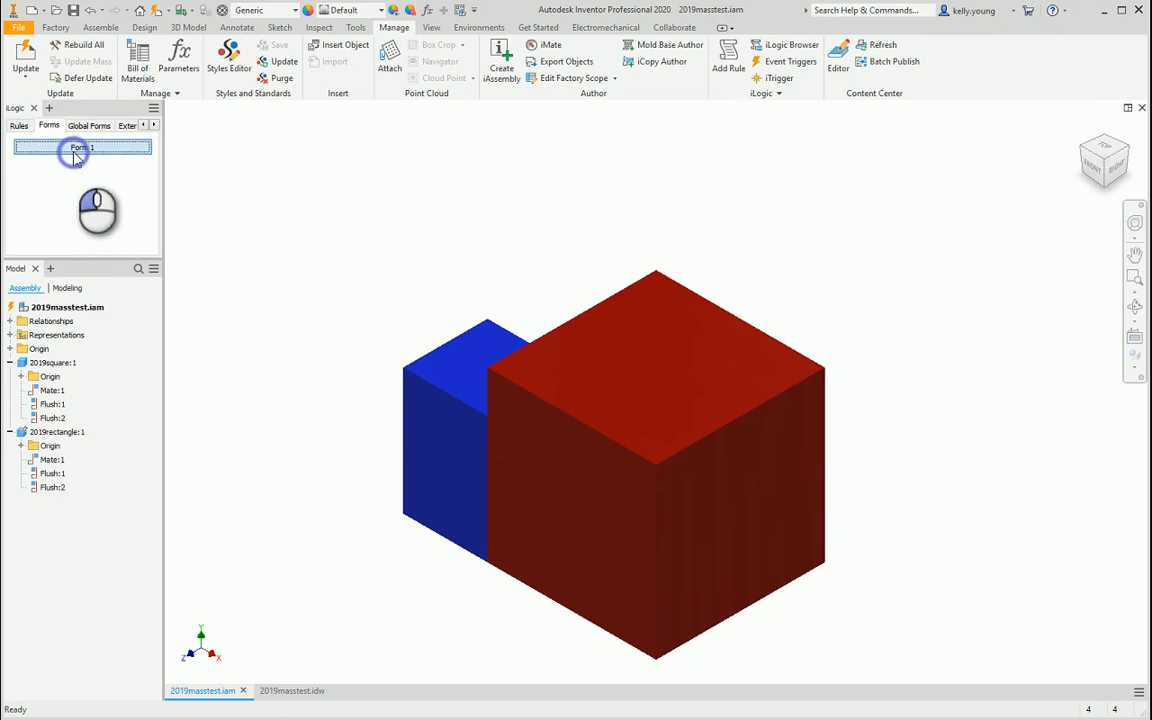
pyautogui.click(75, 157)
pyautogui.moveTo(363, 147); pyautogui.dragTo(235, 156)
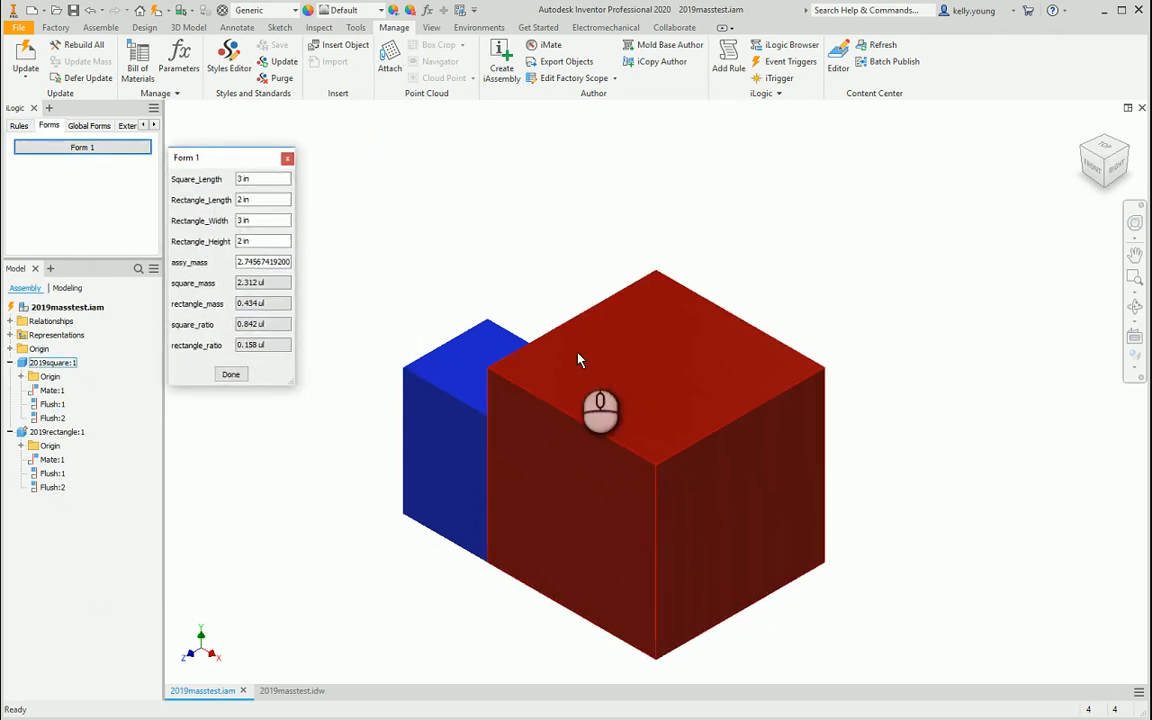
pyautogui.click(271, 182)
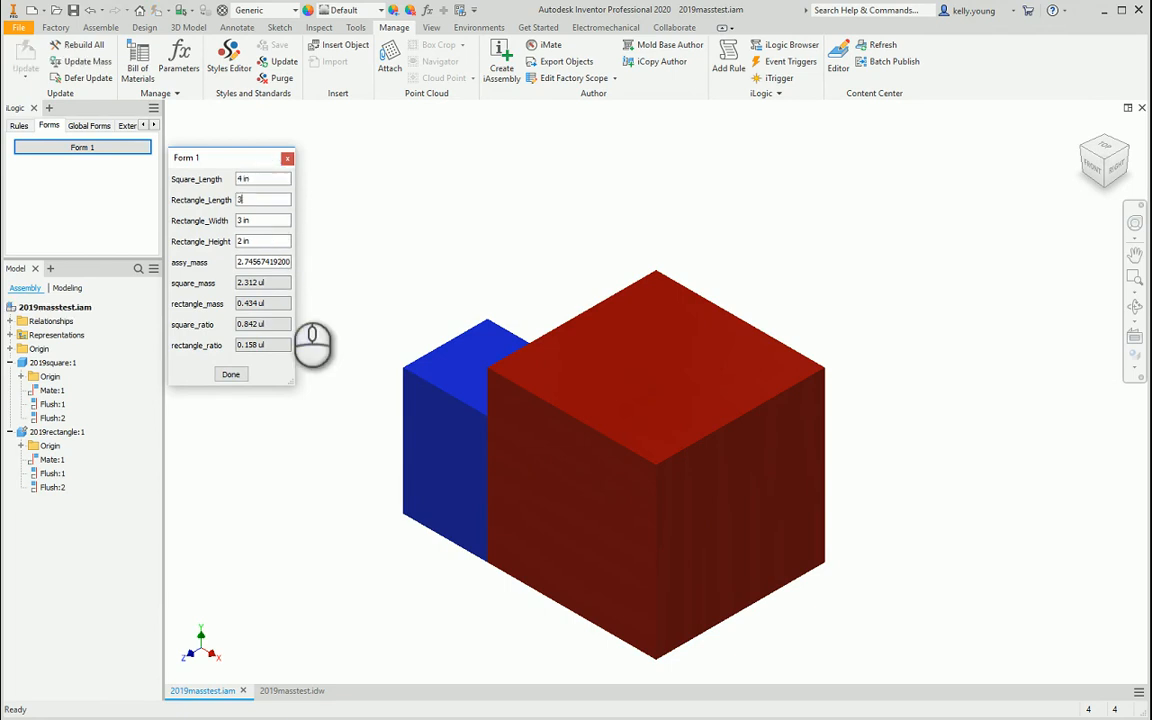
pyautogui.press('Tab')
pyautogui.press('Tab')
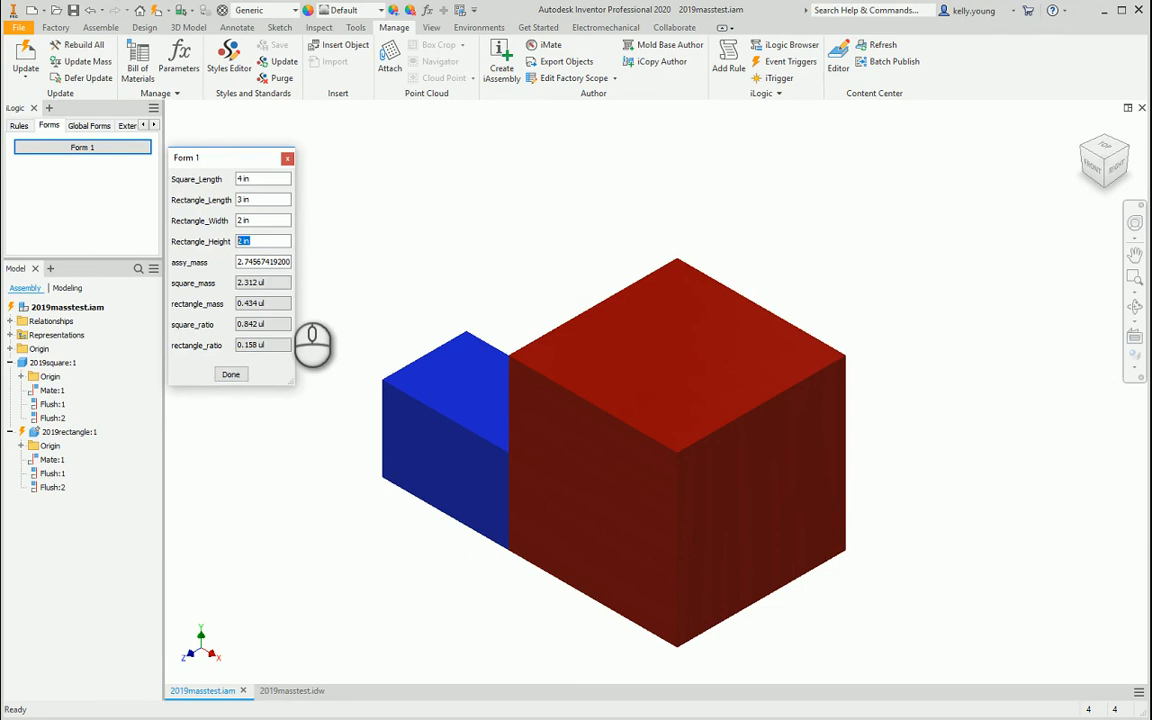
pyautogui.press('Tab')
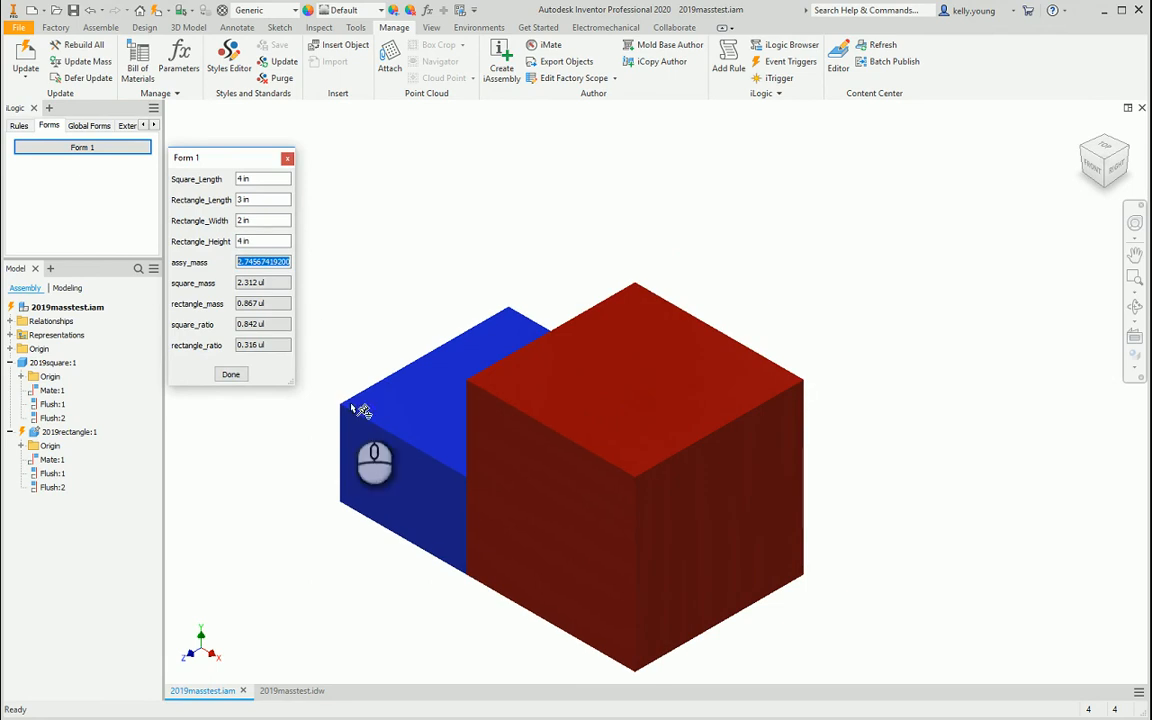
pyautogui.click(231, 374)
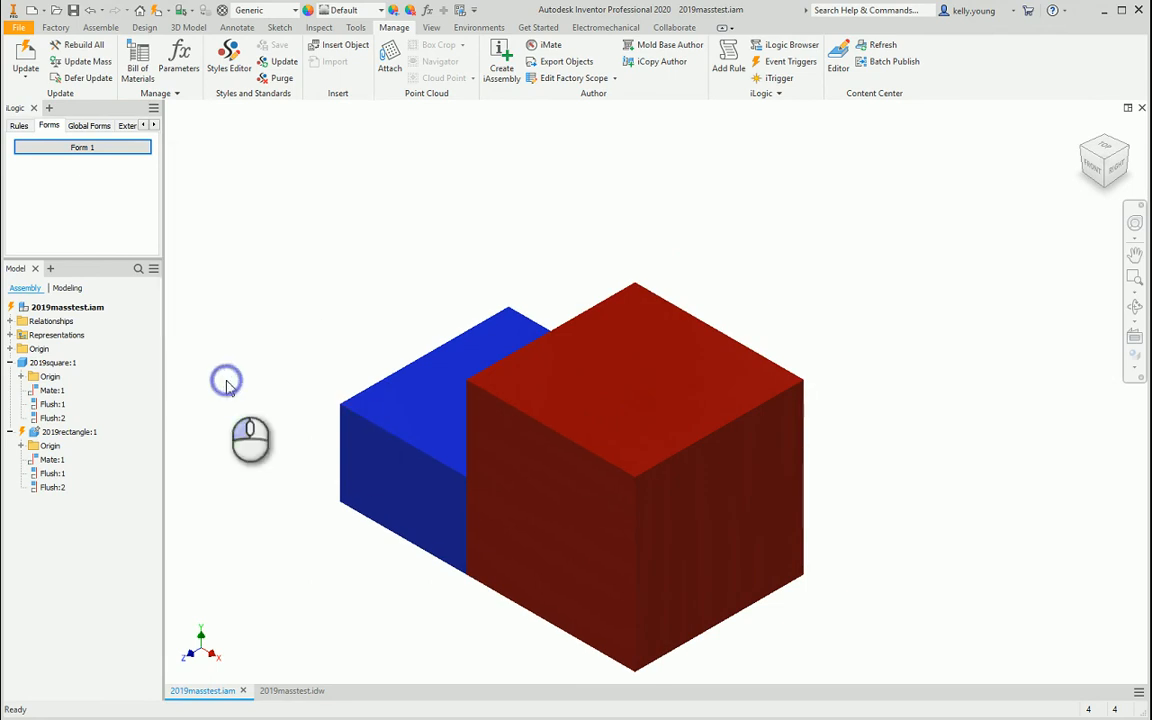
# - Reopen Form 1 and save the assembly with its dependents to refresh assy_mass and the mass ratios
pyautogui.click(85, 146)
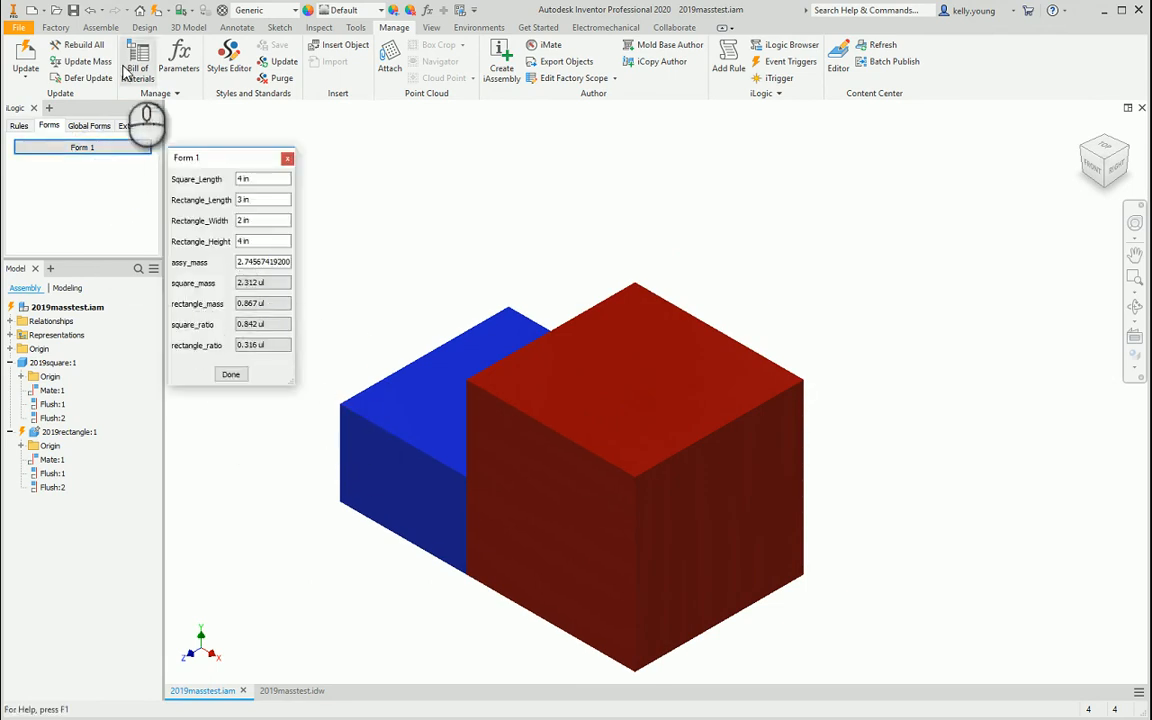
pyautogui.click(67, 13)
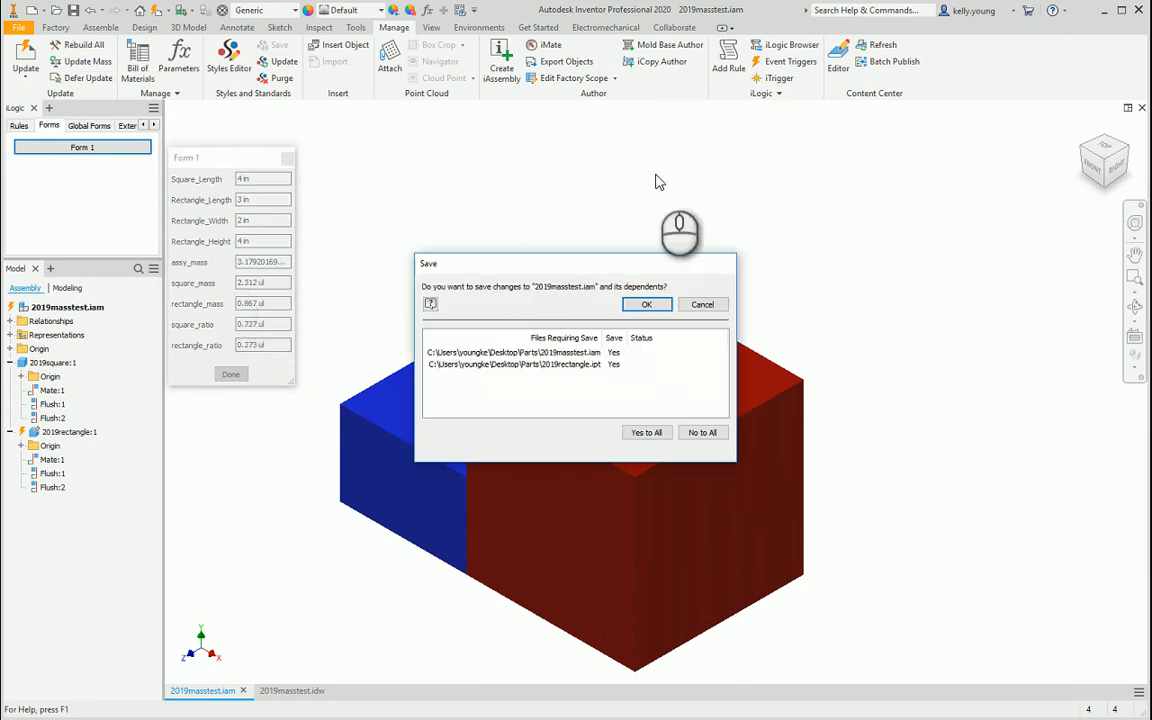
pyautogui.click(646, 304)
pyautogui.click(270, 256)
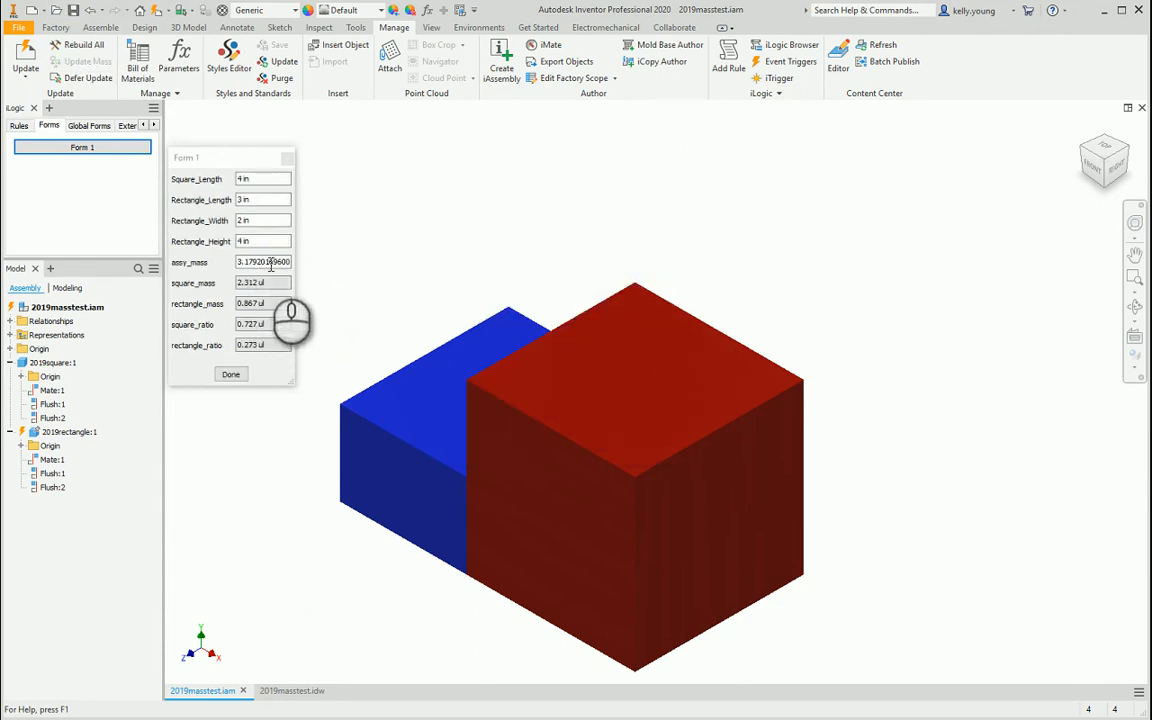
# - Switch to the 2019masstest.idw drawing and examine the masses and mass ratios in its parts list
pyautogui.click(303, 691)
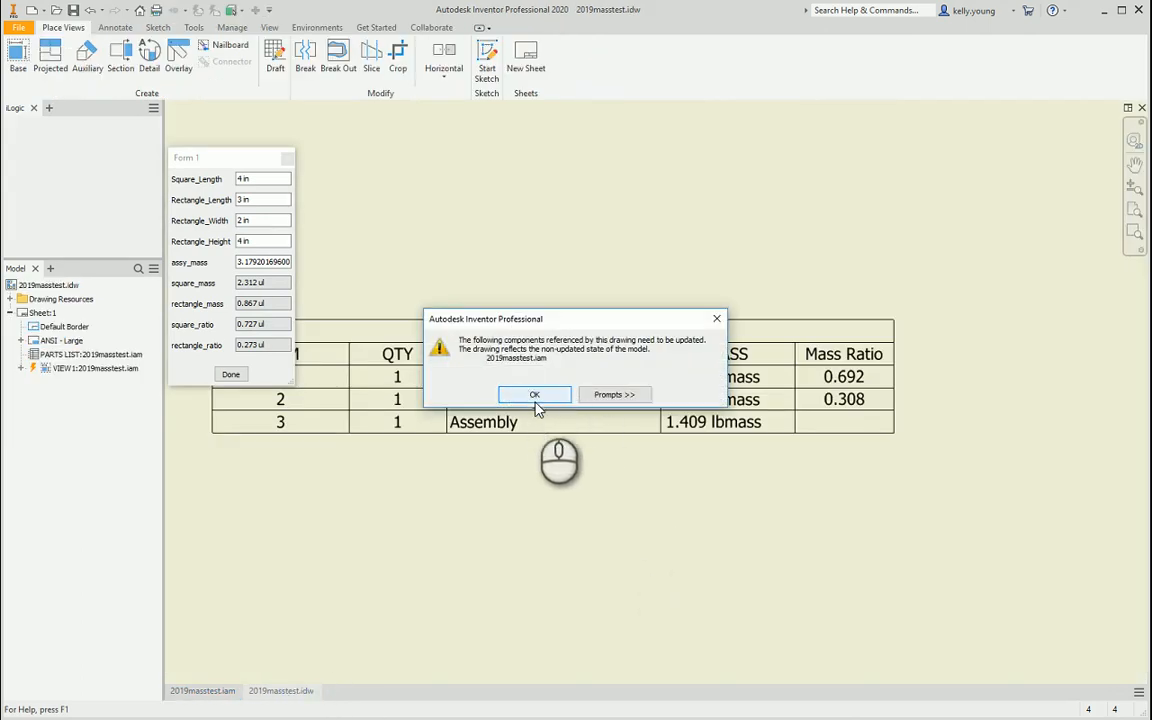
pyautogui.click(535, 396)
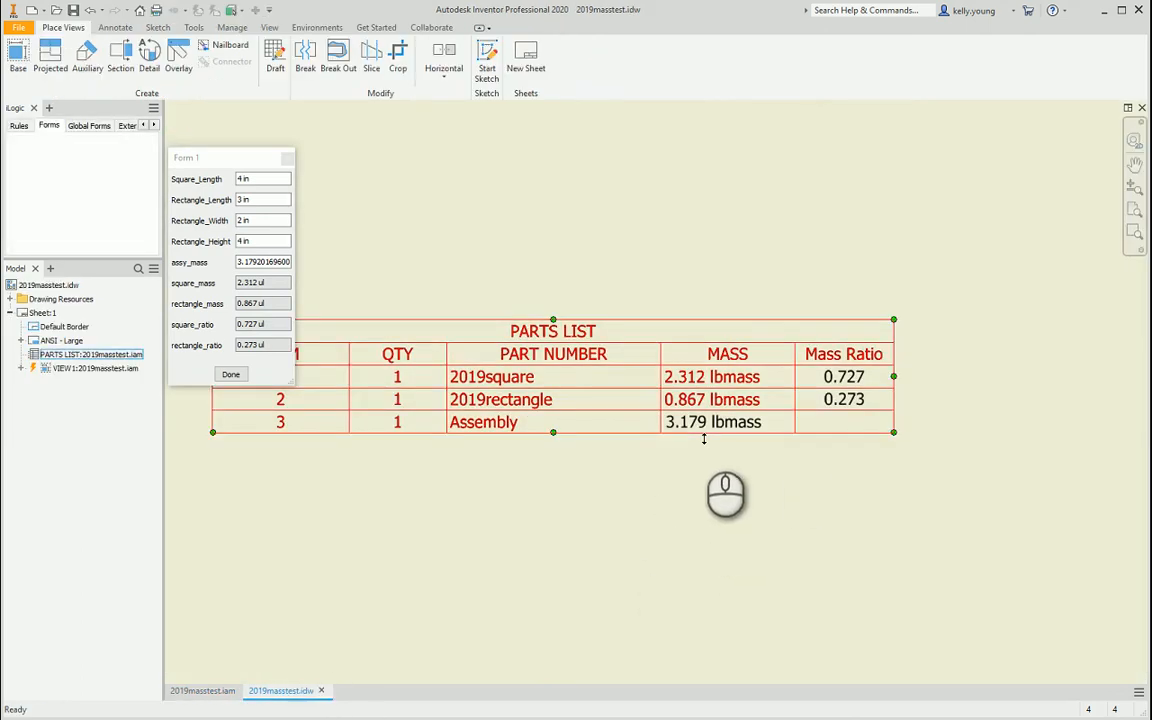
pyautogui.click(850, 377)
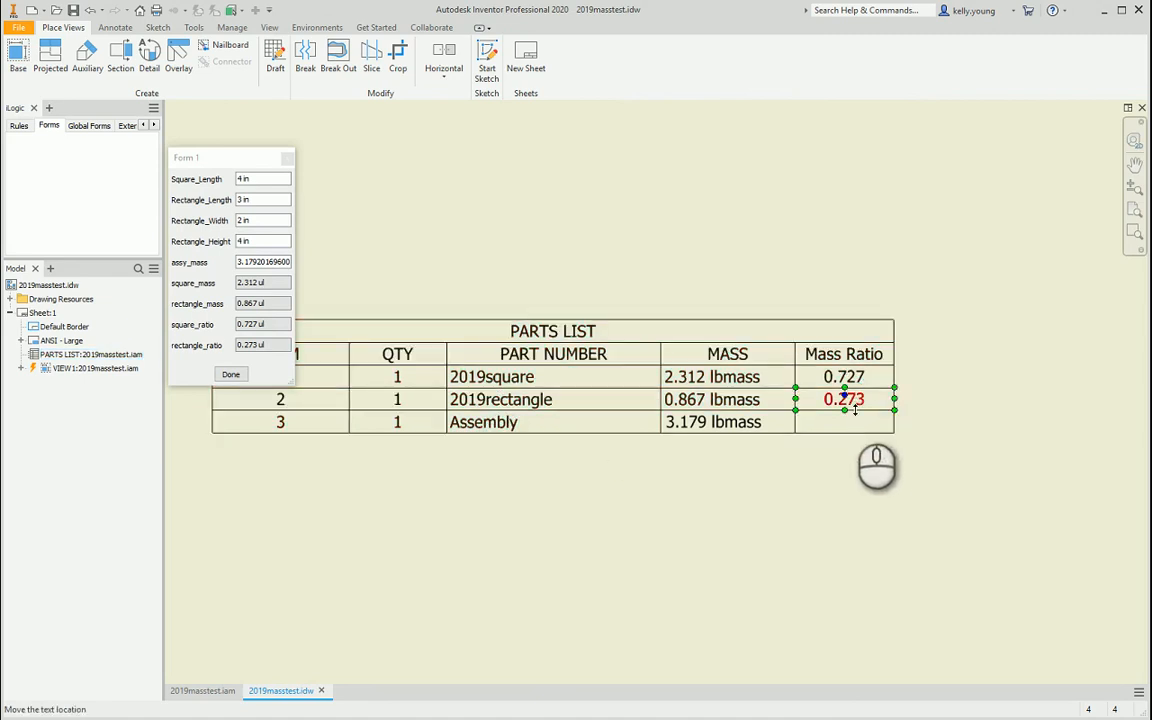
pyautogui.click(707, 404)
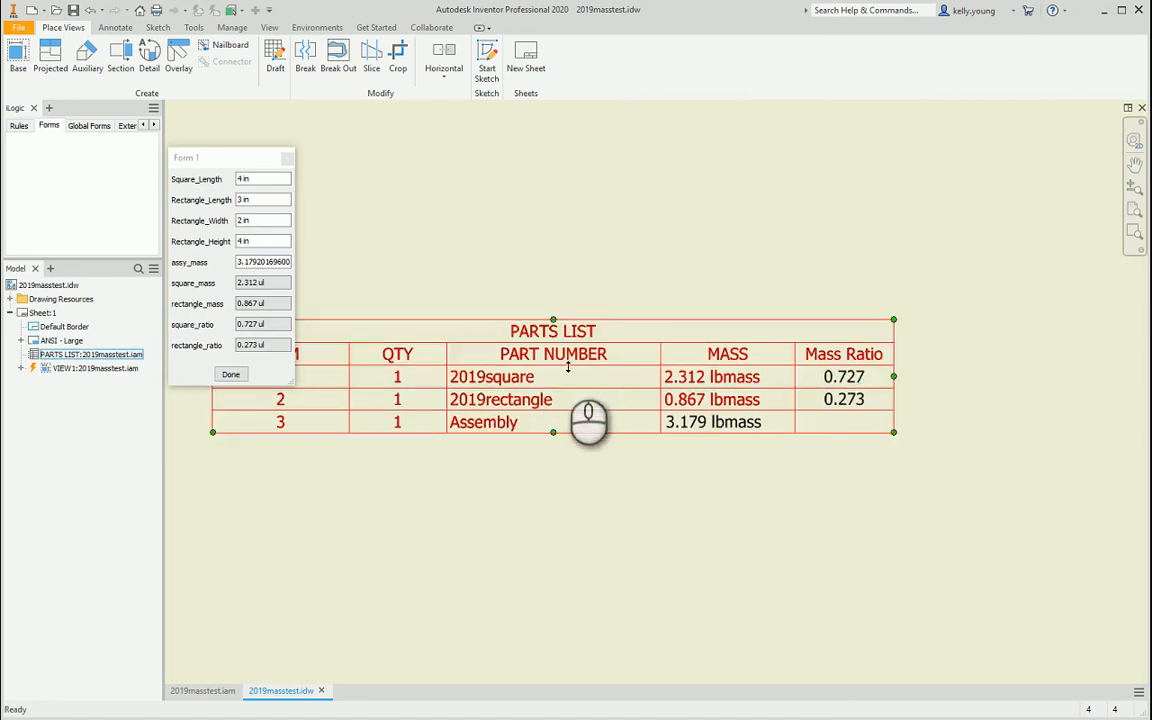
pyautogui.click(719, 443)
# - Place a text note containing the square_ratio user parameter below the parts list and shift it slightly
pyautogui.click(111, 28)
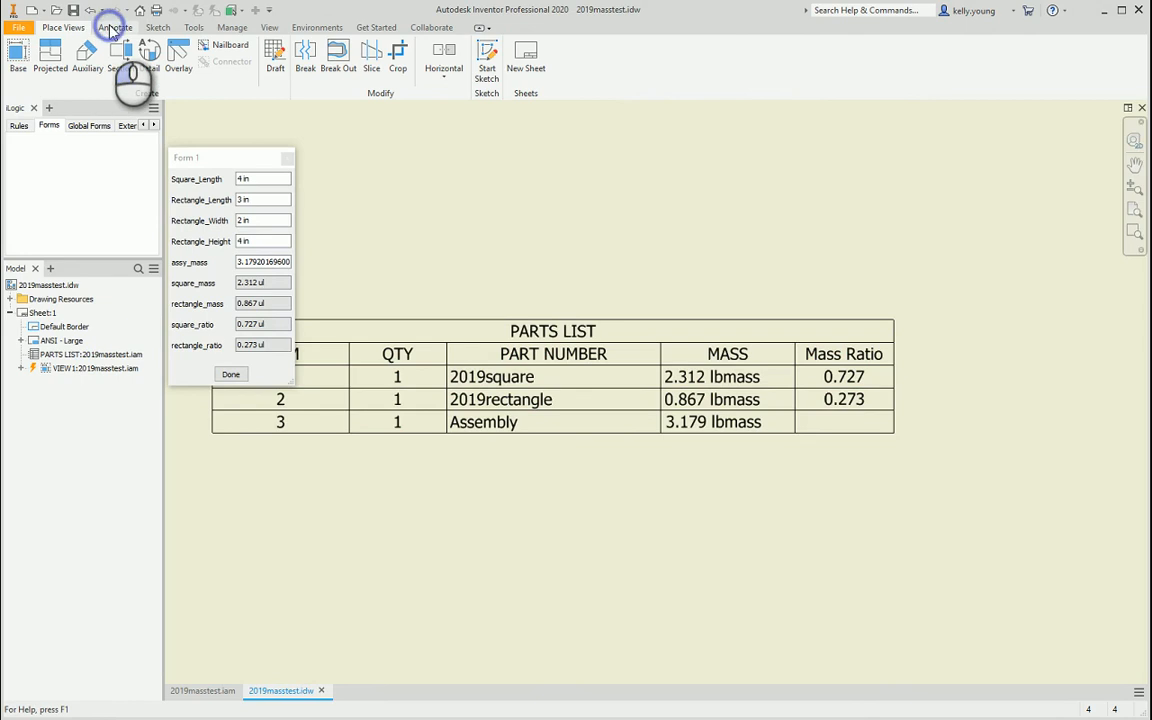
pyautogui.click(267, 52)
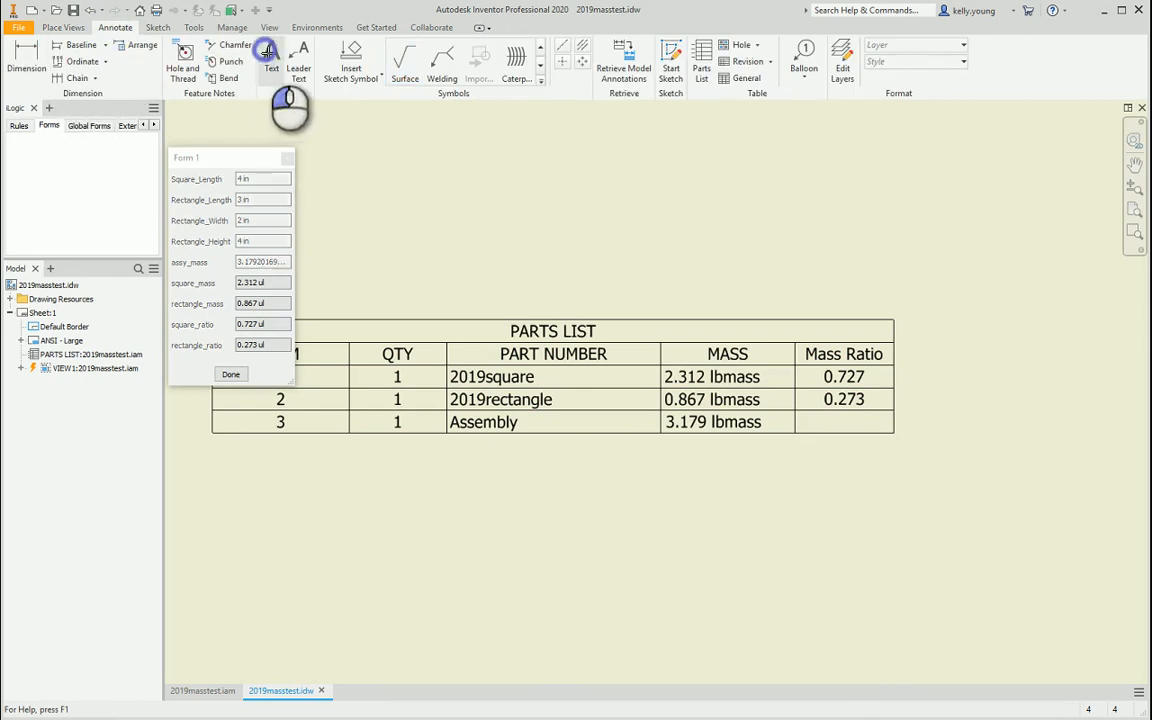
pyautogui.click(740, 453)
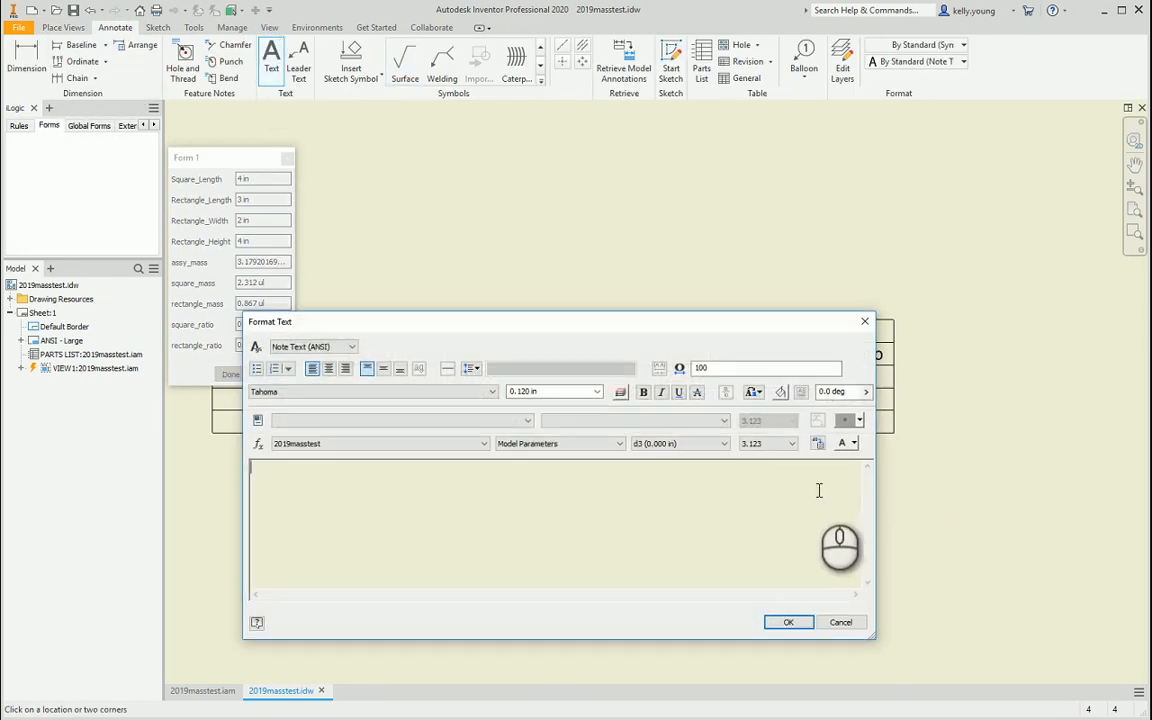
pyautogui.click(600, 443)
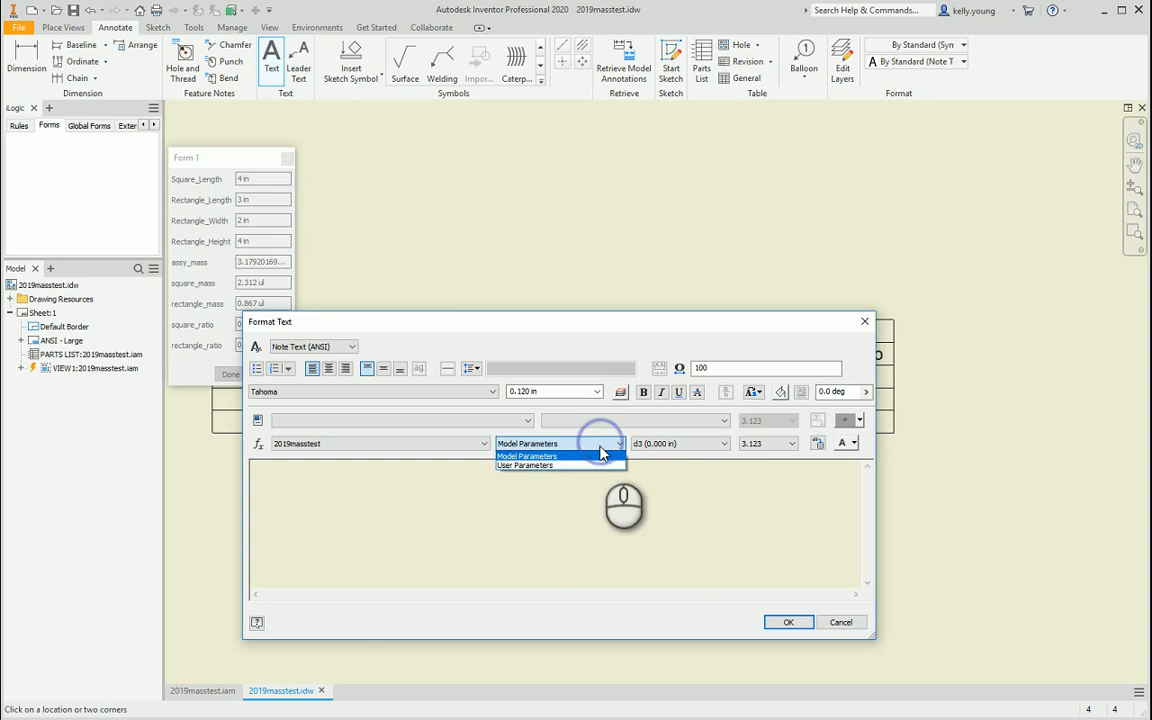
pyautogui.click(571, 466)
pyautogui.click(700, 443)
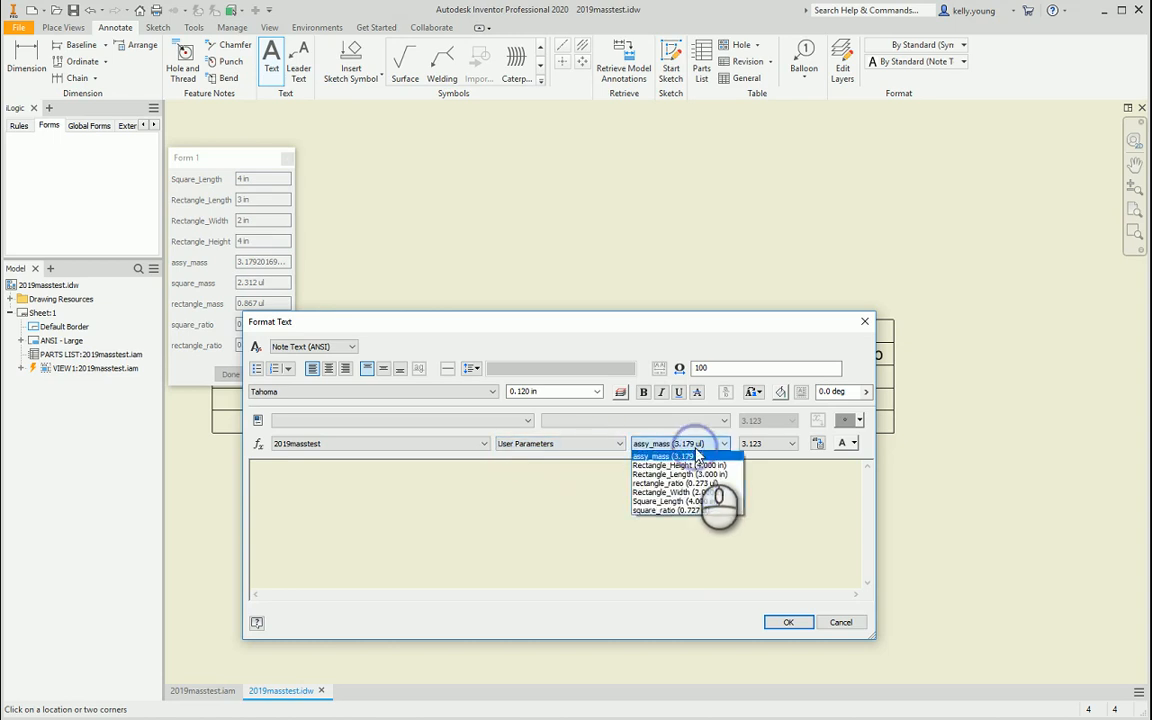
pyautogui.click(646, 511)
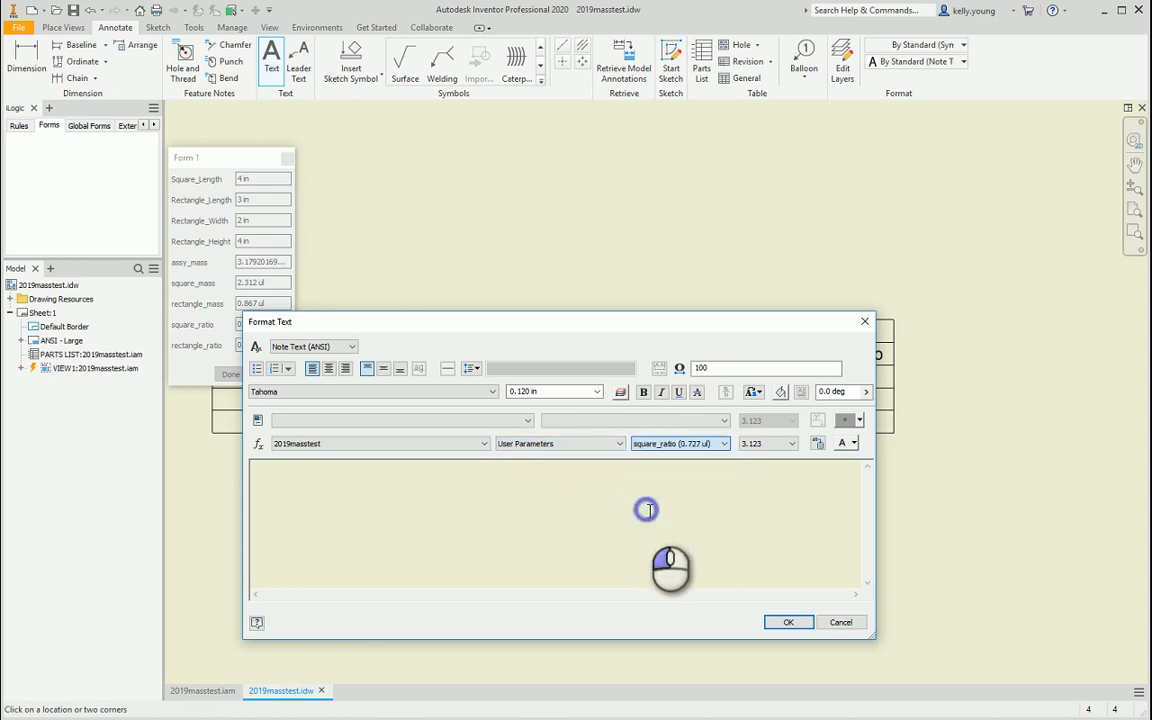
pyautogui.click(818, 444)
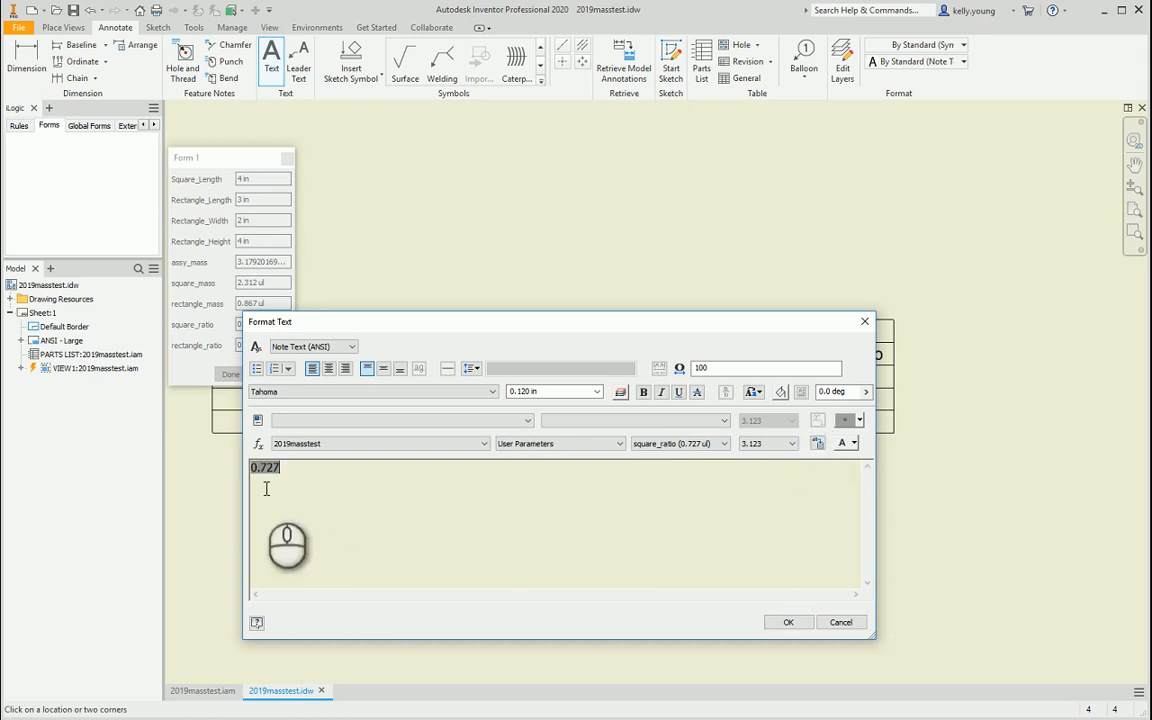
pyautogui.click(788, 623)
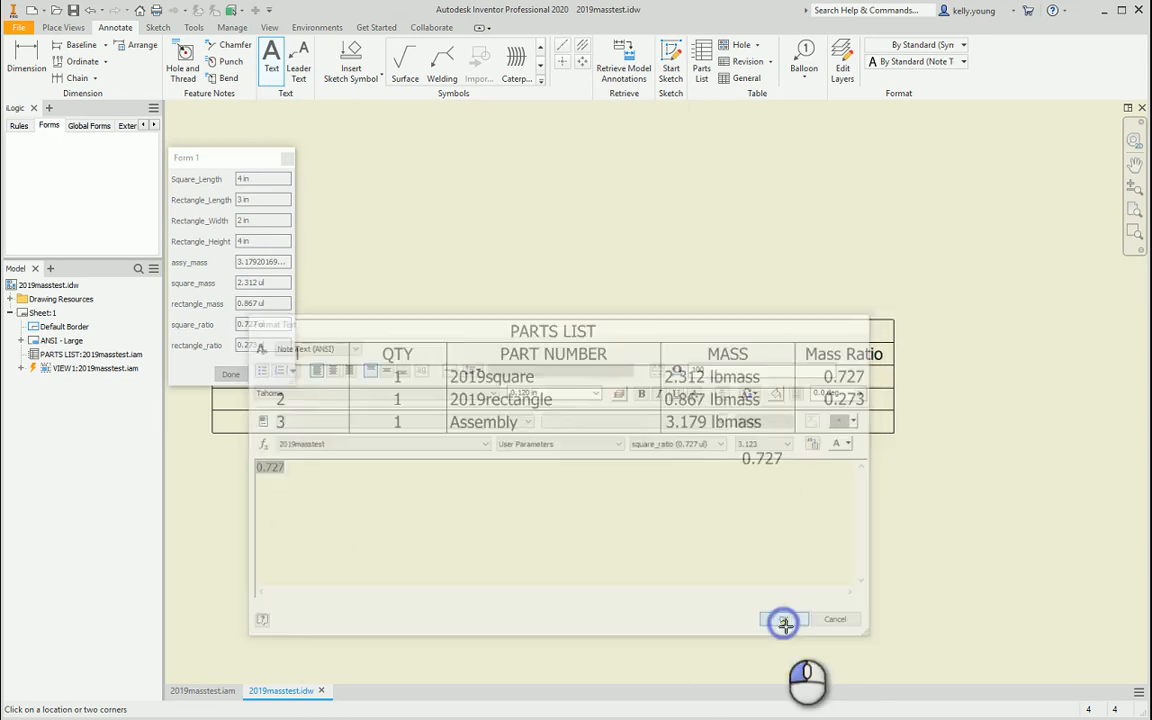
pyautogui.click(775, 464)
pyautogui.moveTo(775, 464); pyautogui.dragTo(728, 427)
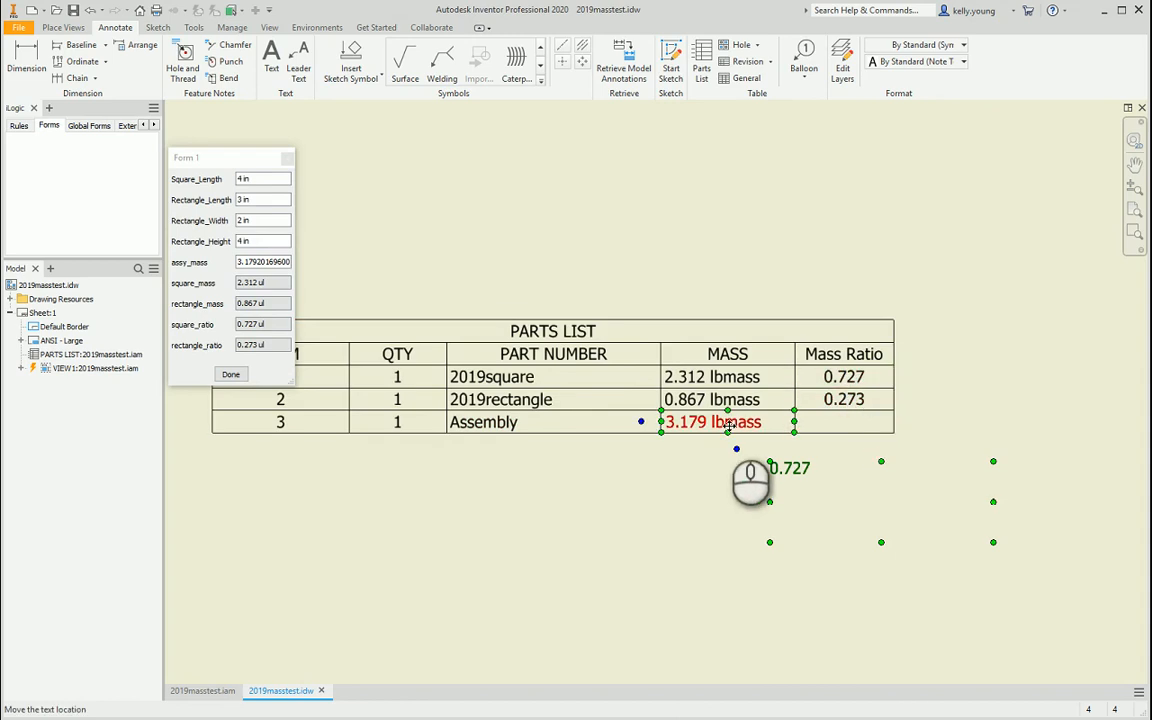
# - Open the Assembly row's mass text for editing and examine its MASS model property and the available model parameters
pyautogui.doubleClick(728, 427)
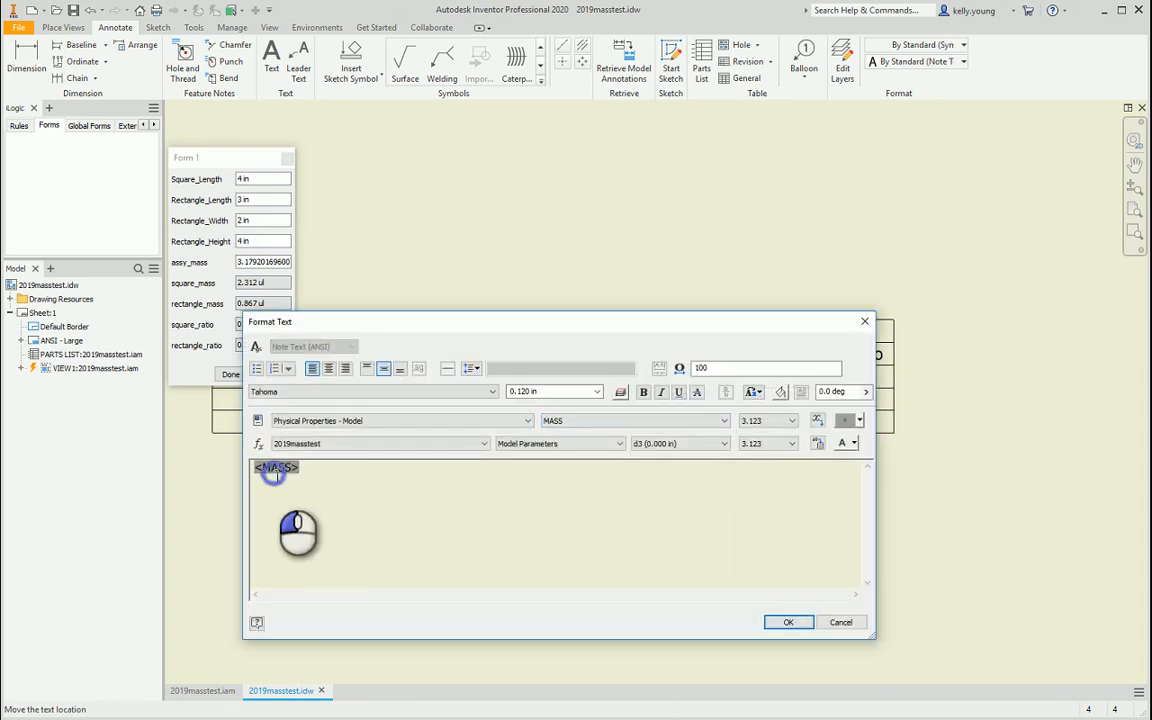
pyautogui.click(697, 444)
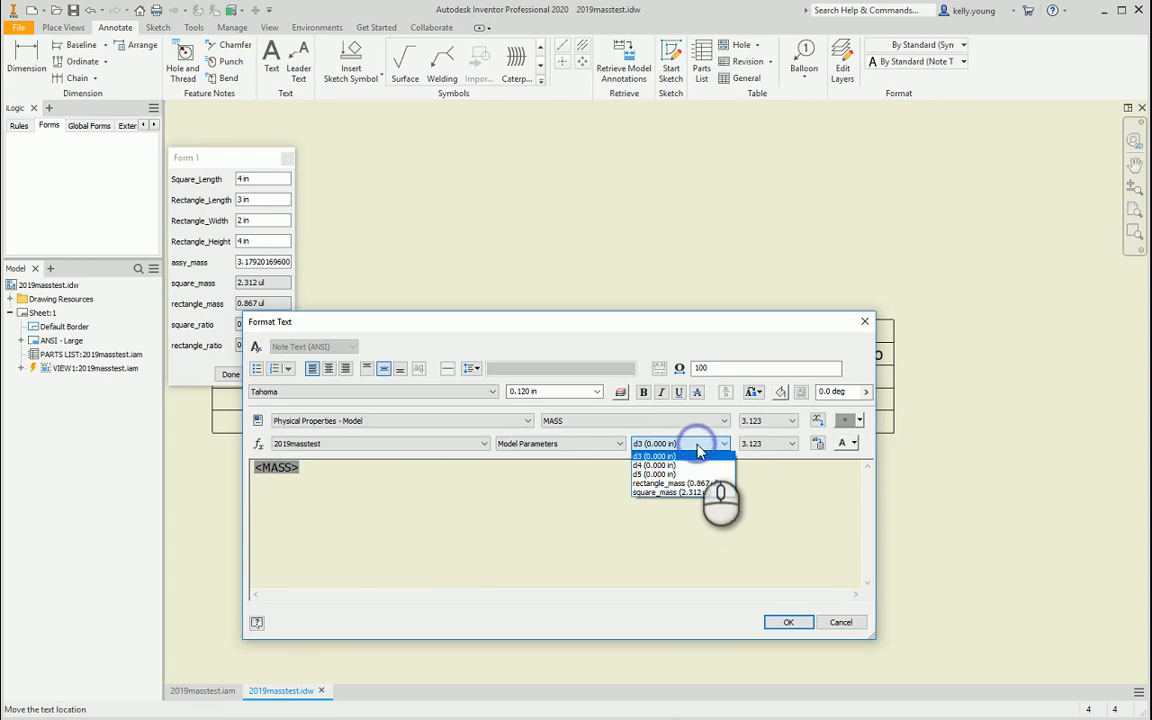
pyautogui.click(697, 446)
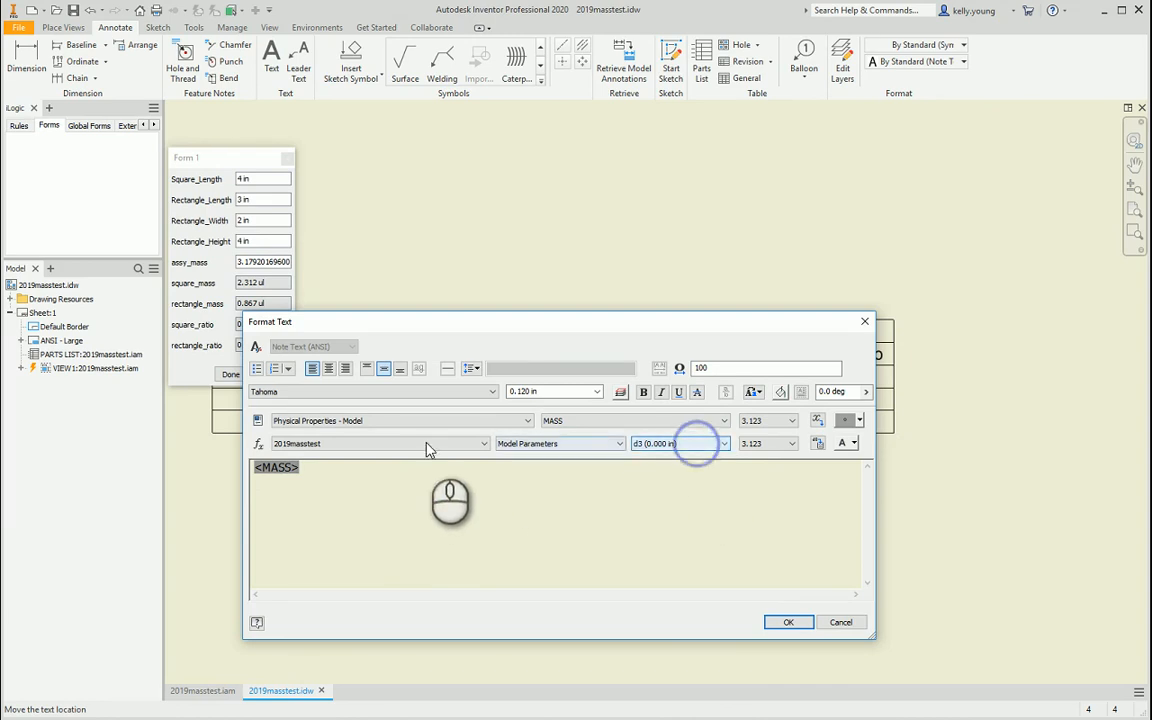
pyautogui.click(587, 444)
pyautogui.click(371, 424)
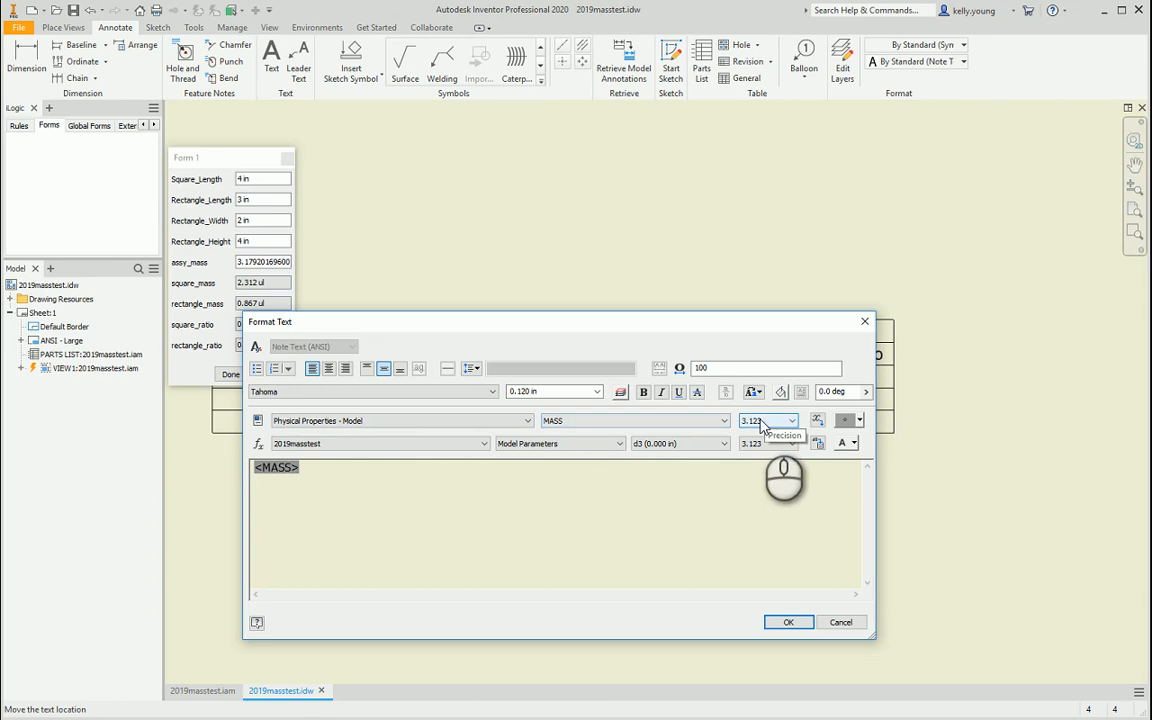
pyautogui.click(665, 444)
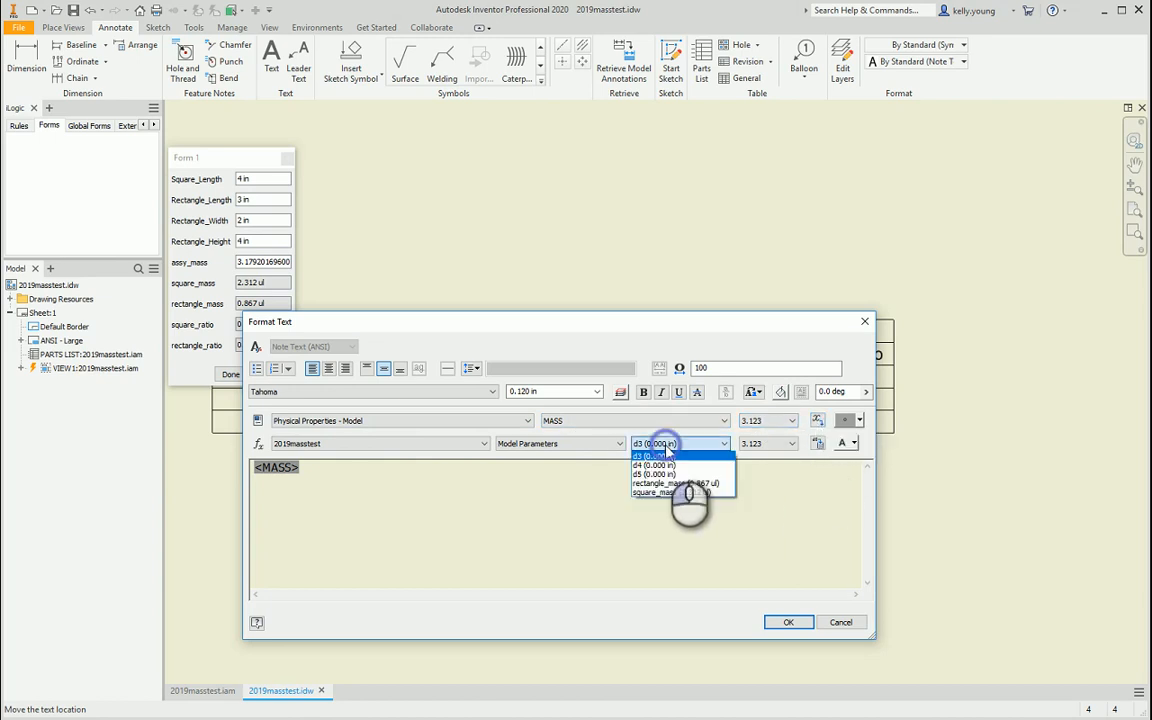
pyautogui.click(681, 492)
# - Try inserting the assy_mass user parameter after the MASS property in the assembly's mass text
pyautogui.click(560, 444)
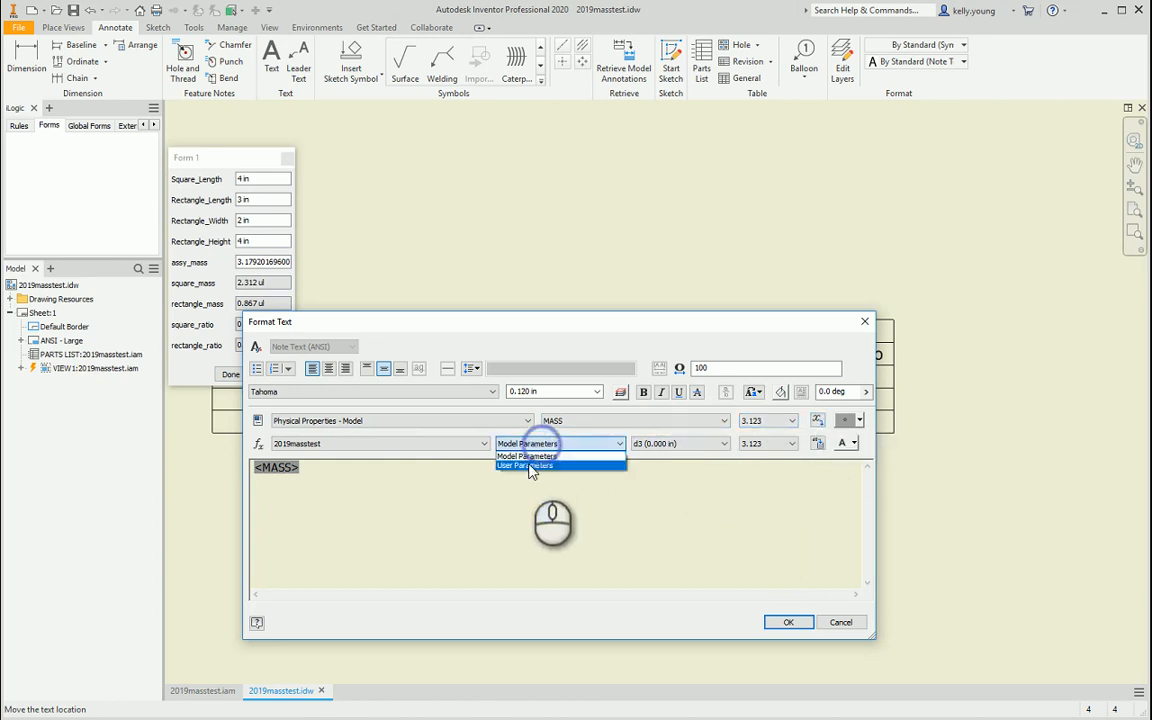
pyautogui.click(528, 464)
pyautogui.click(668, 444)
pyautogui.click(660, 455)
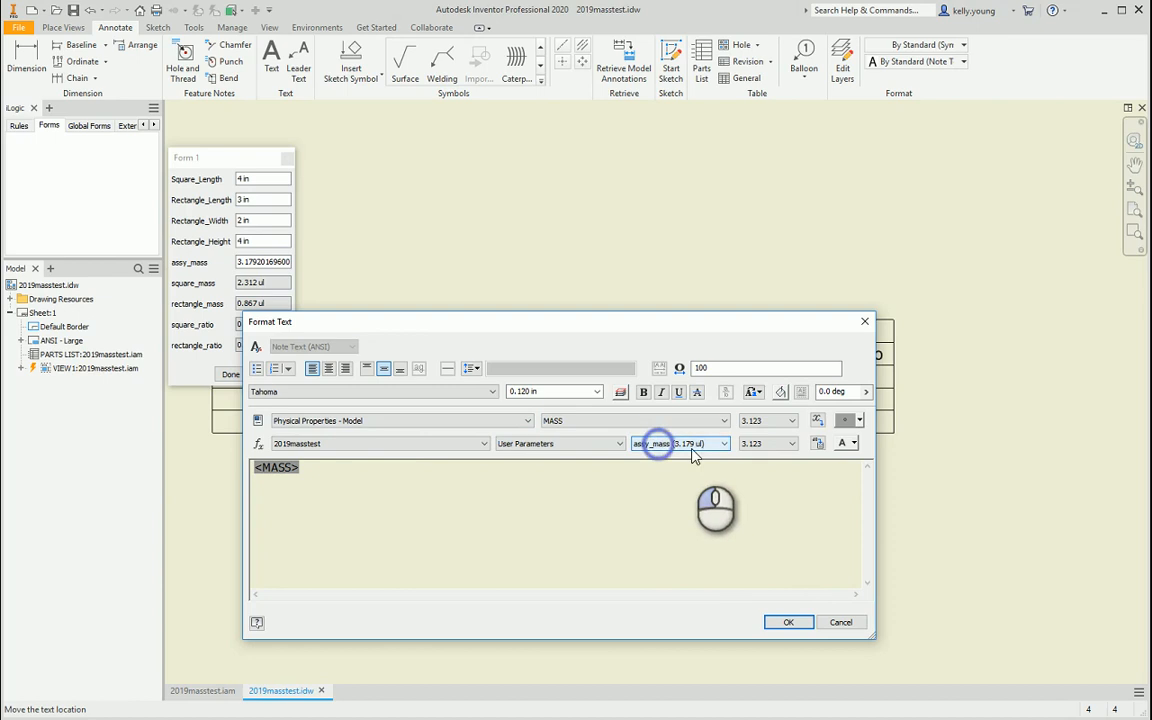
pyautogui.click(817, 444)
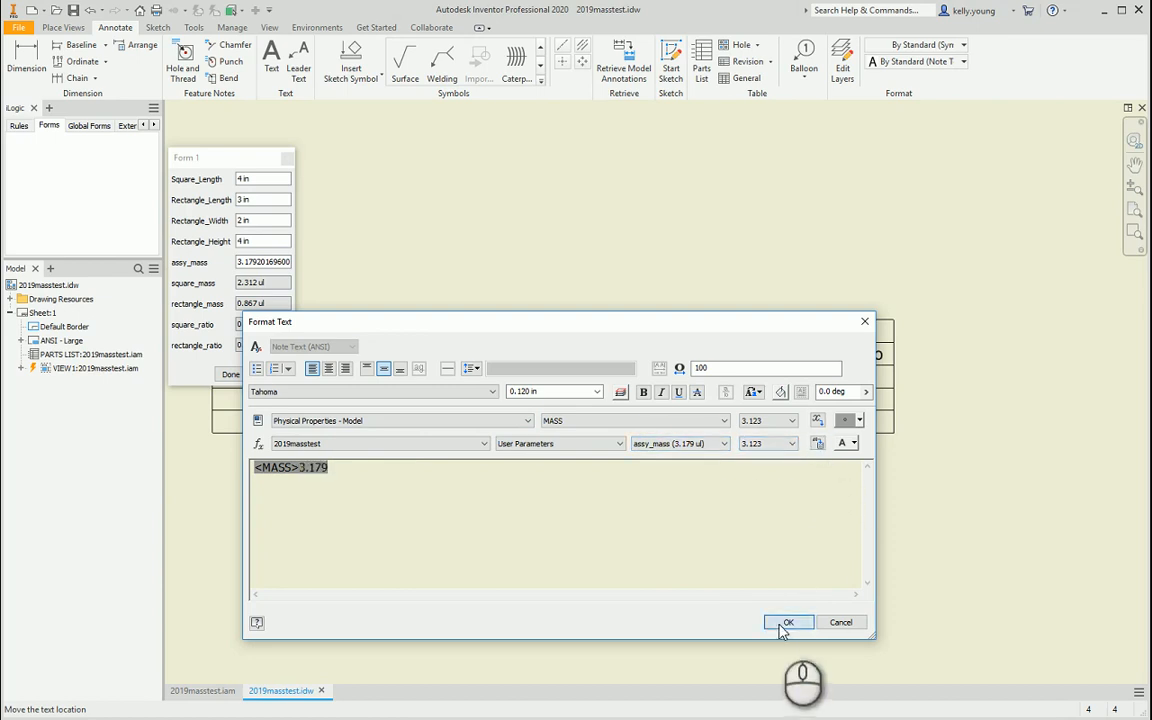
pyautogui.click(787, 623)
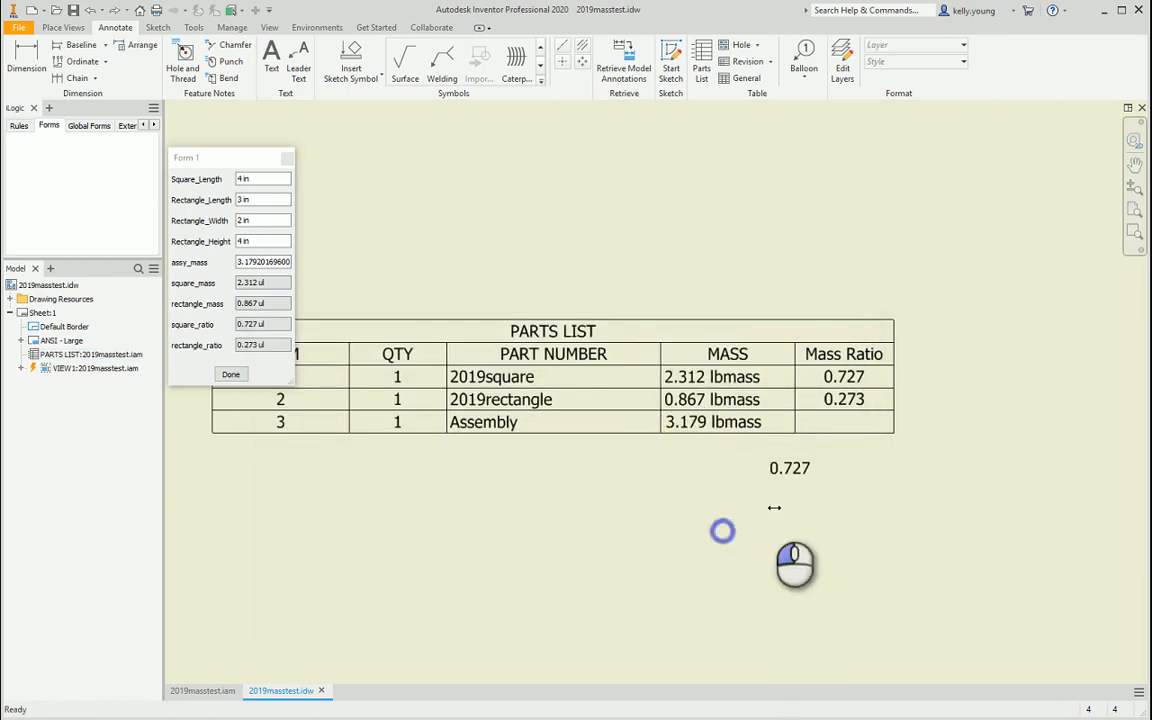
# - Delete the square_ratio text note below the parts list
pyautogui.click(794, 467)
pyautogui.click(748, 545)
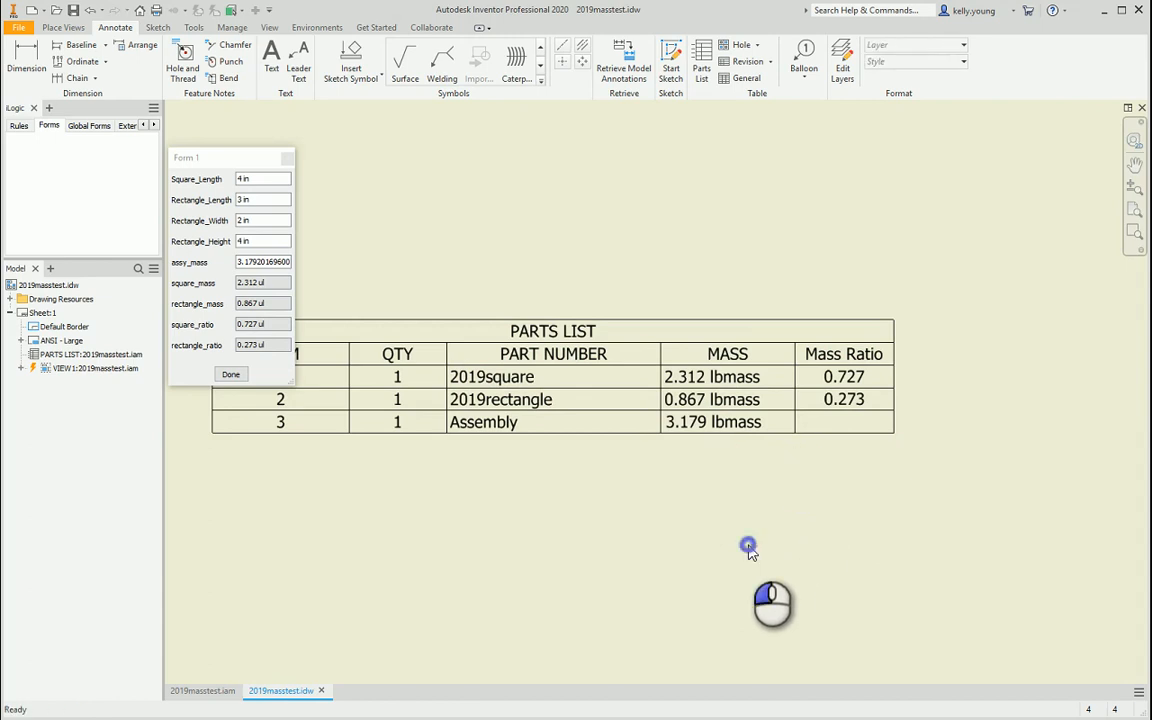
# - In the 2019masstest.iam assembly, use Form 1 to set Square_Length to 8 in, Rectangle_Length to 5 in, Rectangle_Width to 7 in and Rectangle_Height to 2 in
pyautogui.click(218, 690)
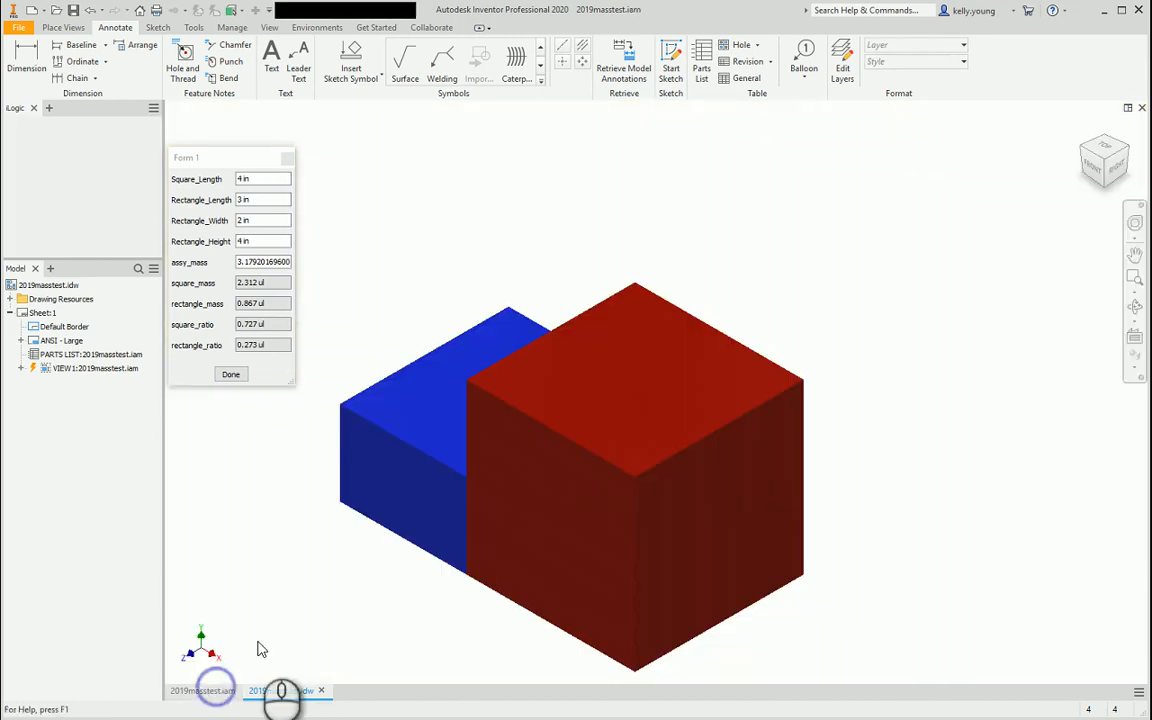
pyautogui.click(258, 178)
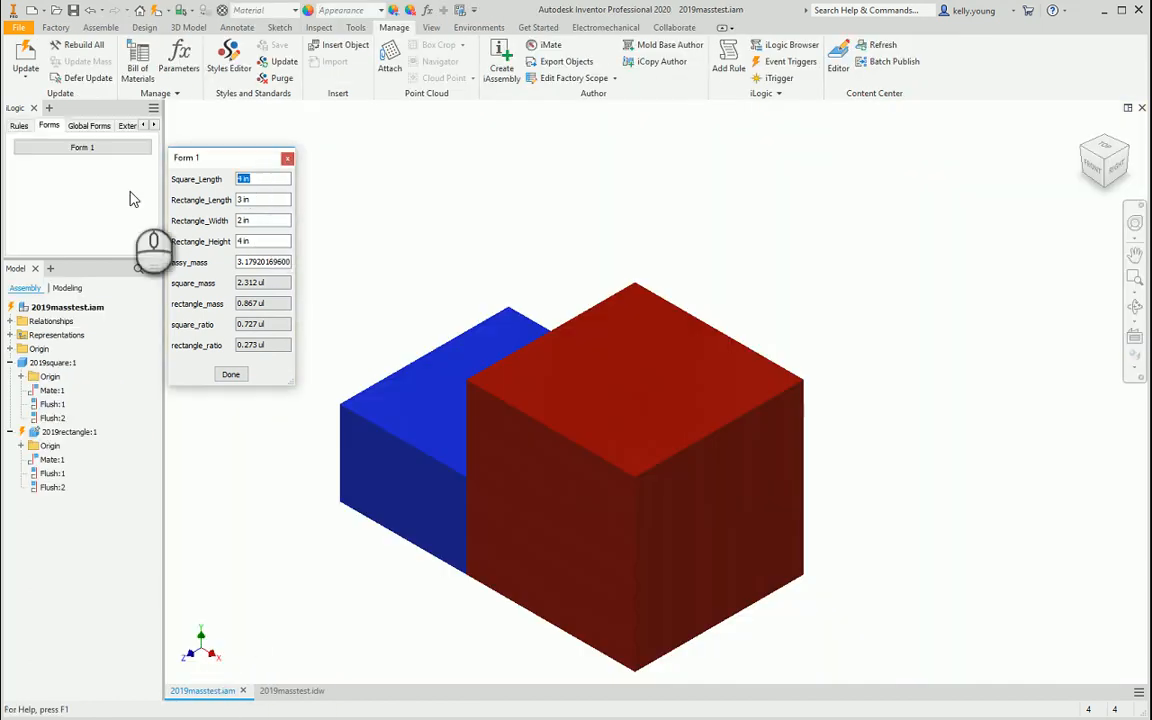
pyautogui.write('8')
pyautogui.press('Tab')
pyautogui.write('5')
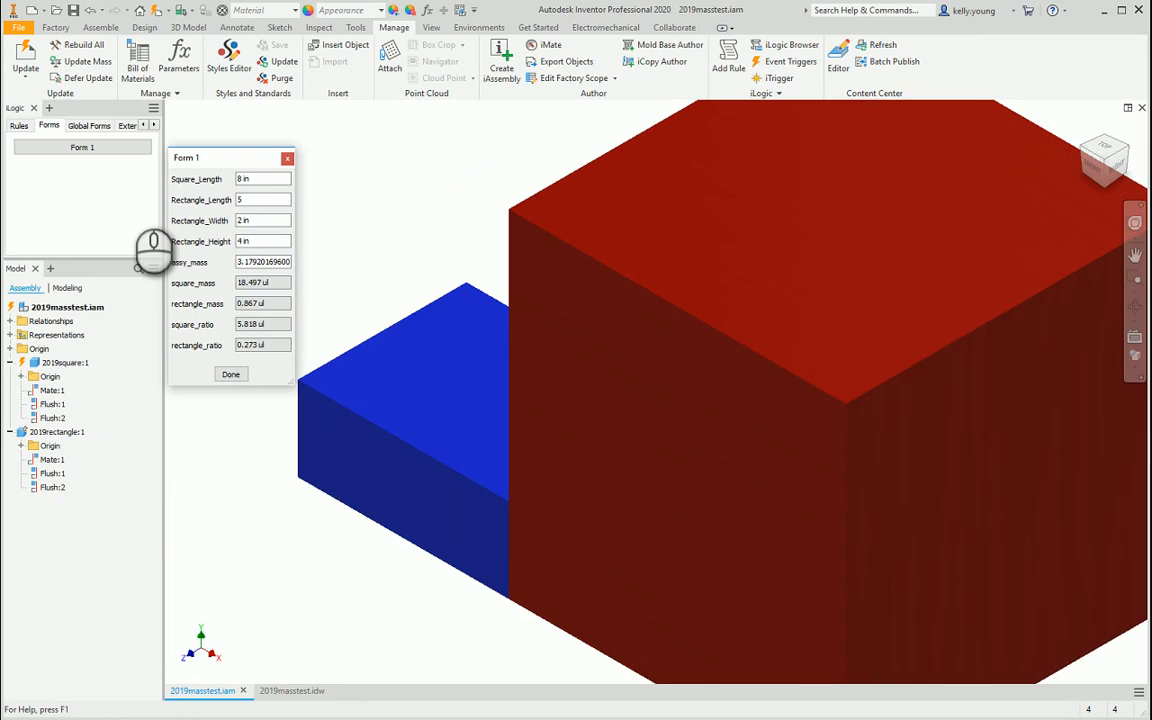
pyautogui.write('7')
pyautogui.press('Tab')
pyautogui.press('Tab')
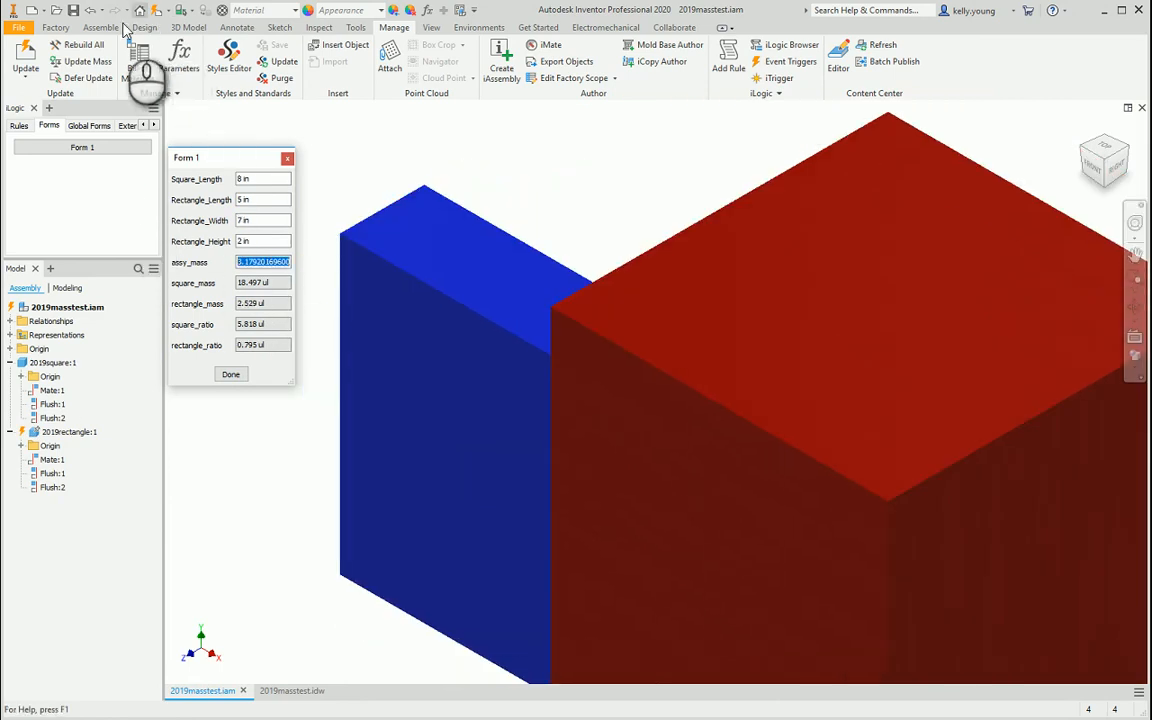
# - Save the 2019masstest.iam assembly with its dependents and close Form 1
pyautogui.click(74, 11)
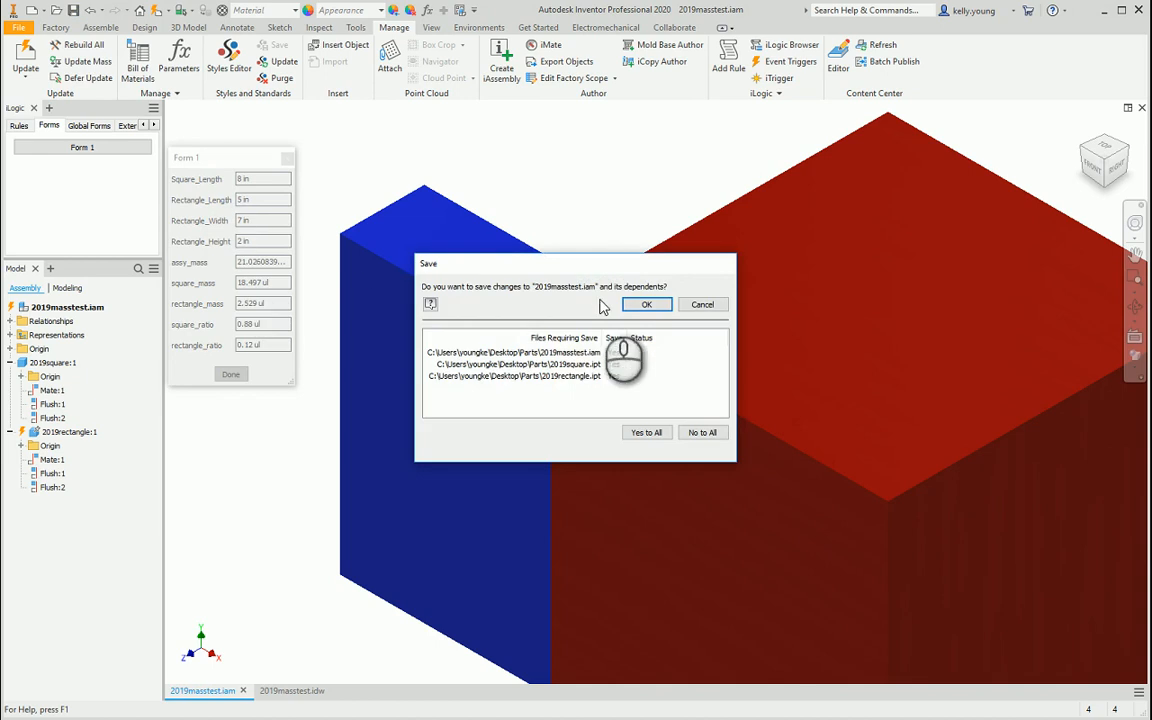
pyautogui.click(634, 306)
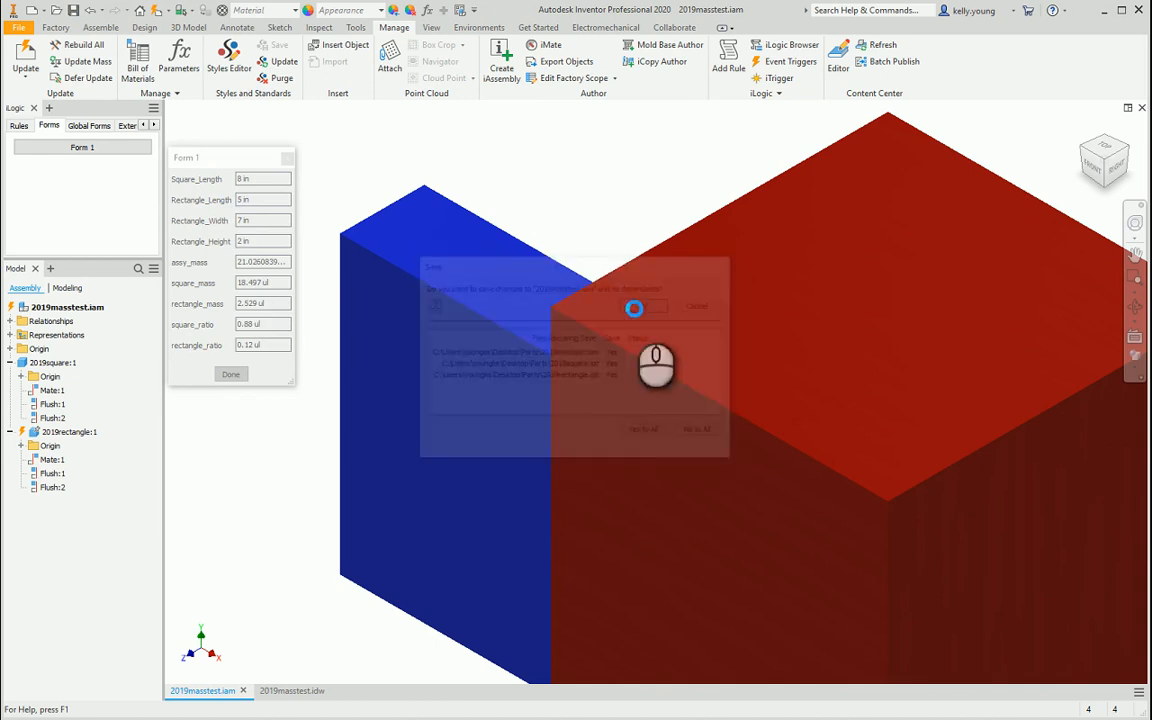
pyautogui.click(231, 376)
# - Return to the 2019masstest.idw drawing and check the assembly mass and mass ratio texts over the parts list
pyautogui.click(289, 690)
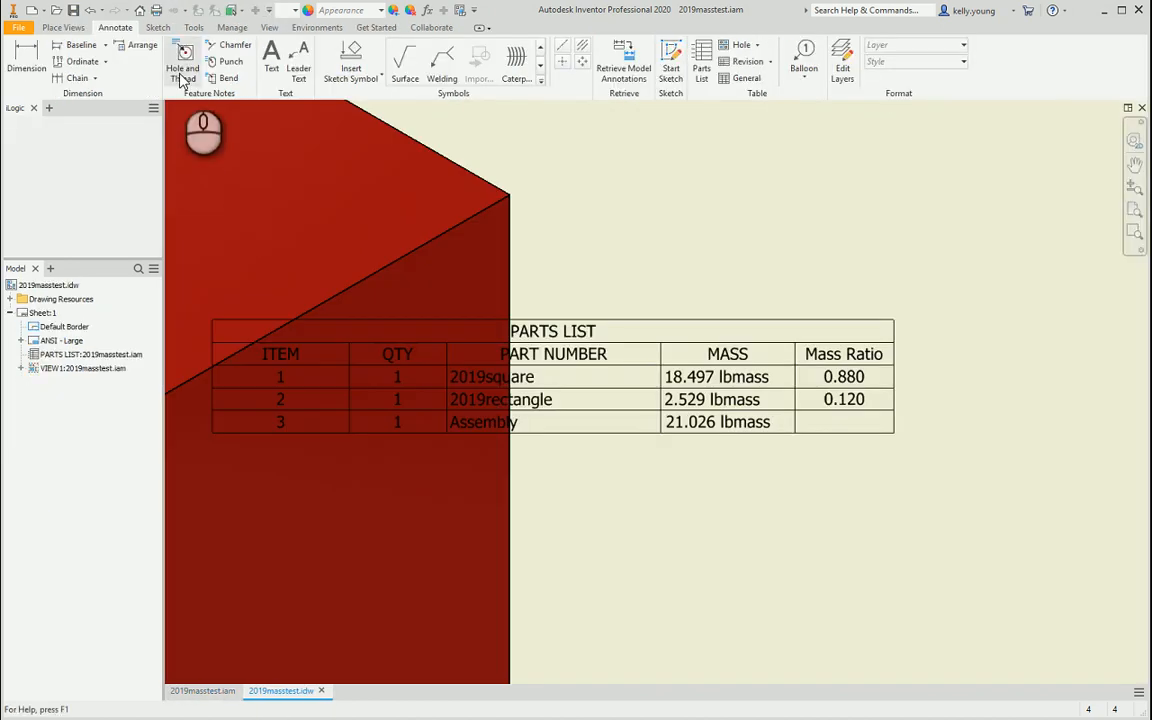
pyautogui.click(681, 426)
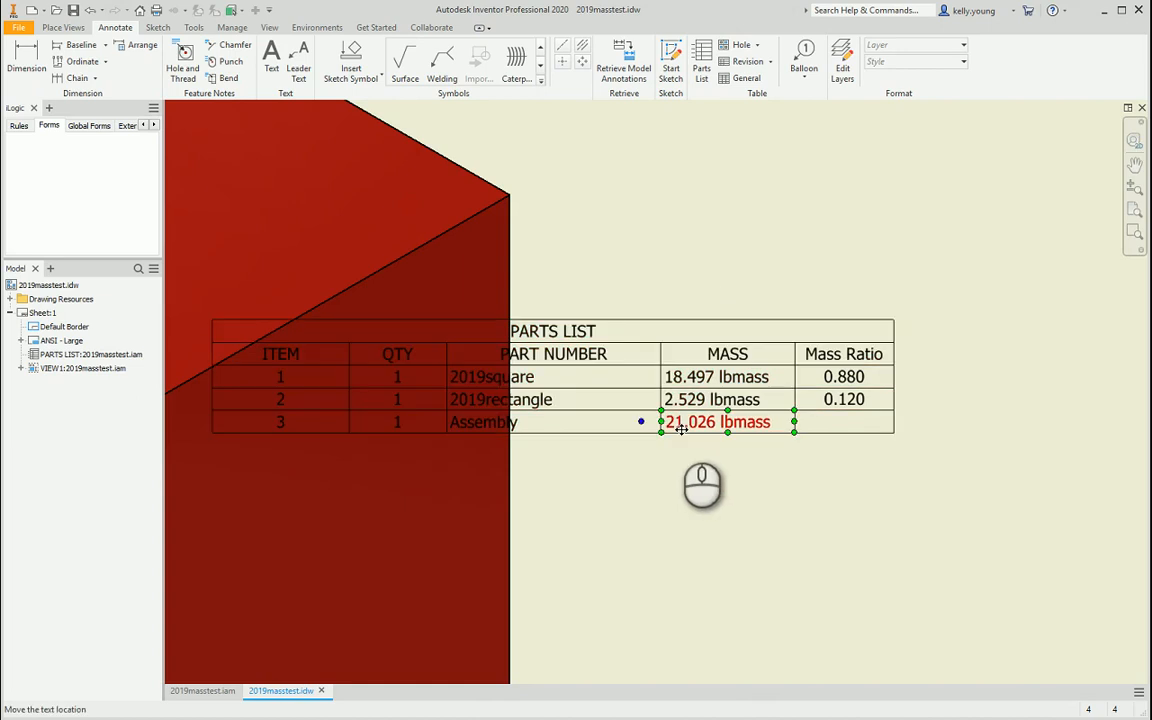
pyautogui.click(848, 401)
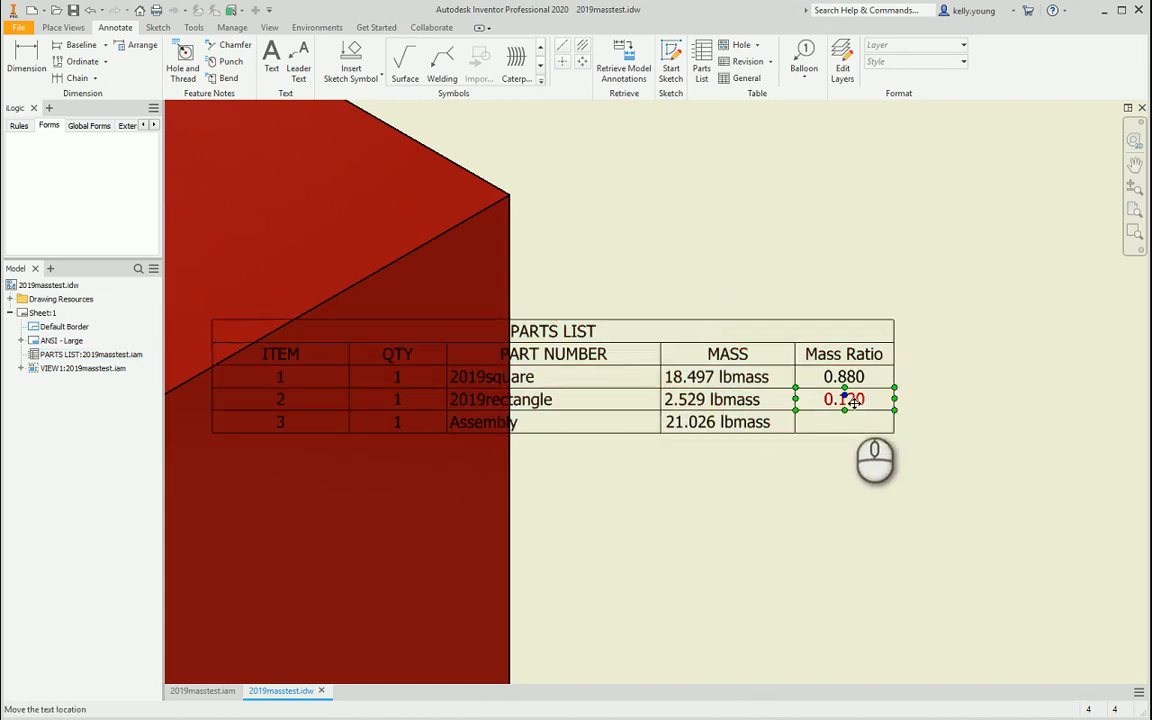
# - Try moving the parts list on its own, without the overlaid mass and ratio texts
pyautogui.click(742, 323)
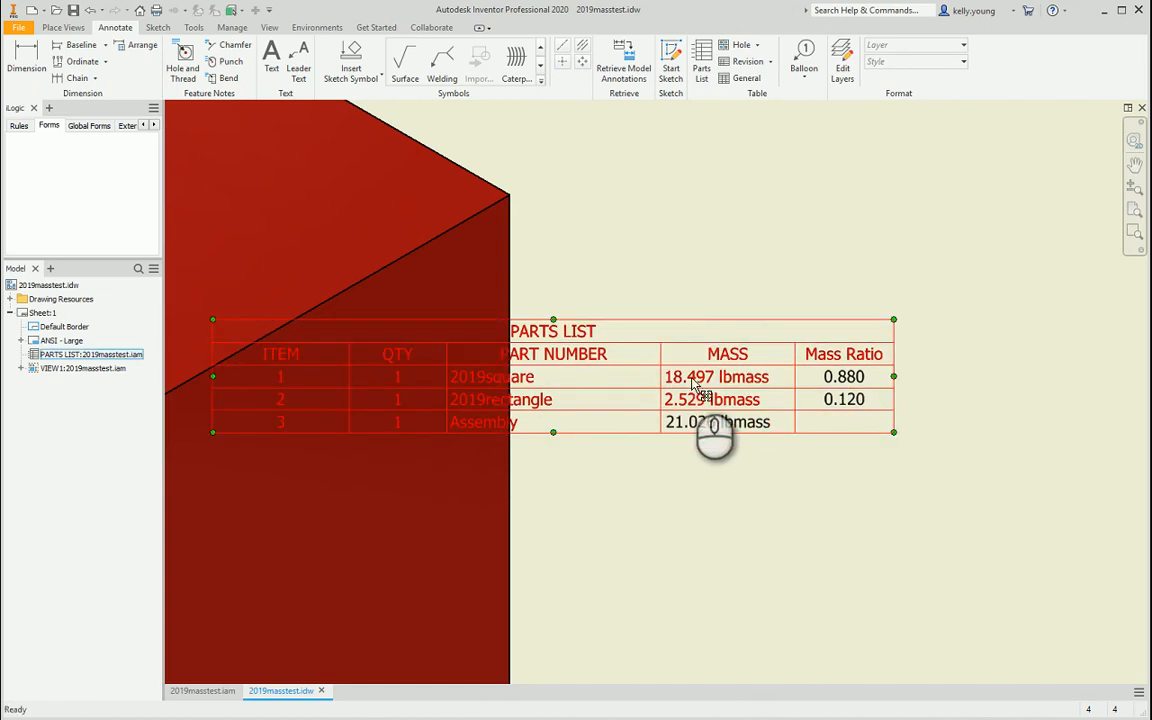
pyautogui.moveTo(690, 385)
pyautogui.mouseDown()
pyautogui.moveTo(693, 395)
pyautogui.moveTo(689, 385)
pyautogui.moveTo(864, 206)
pyautogui.mouseUp()
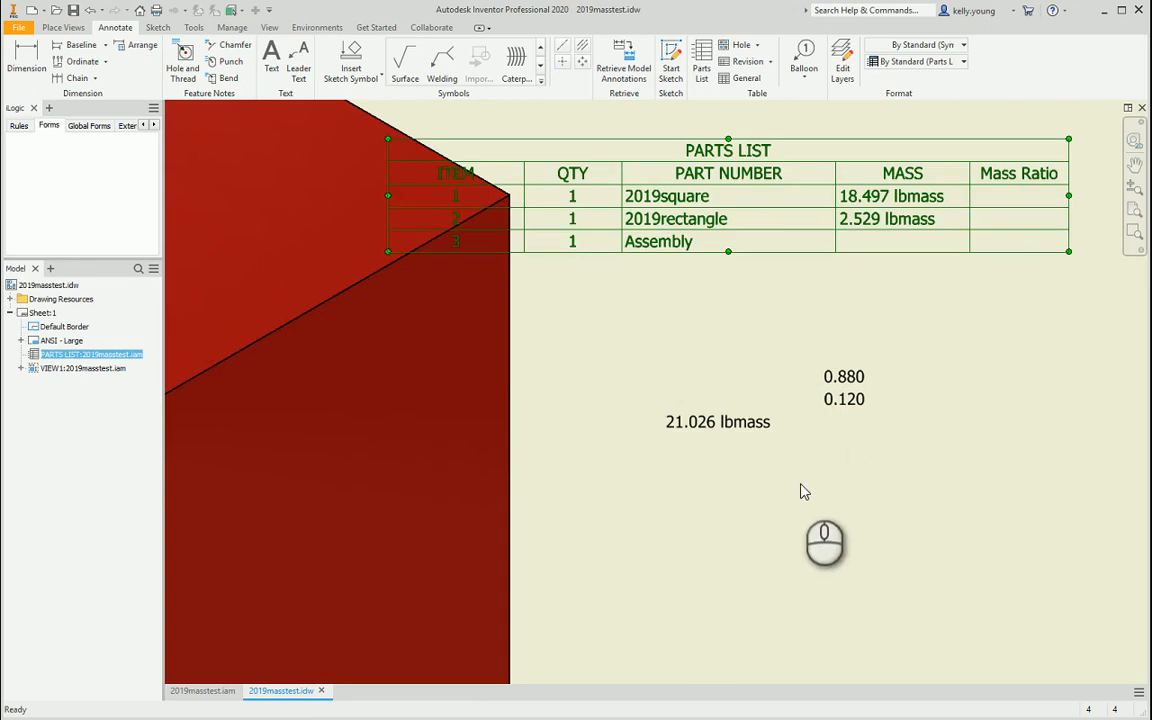
# - Move the parts list together with its mass and ratio texts to the sheet area above and beside the model view
pyautogui.scroll(-5, 800, 491)
pyautogui.moveTo(720, 500)
pyautogui.mouseDown()
pyautogui.moveTo(620, 462)
pyautogui.moveTo(662, 445)
pyautogui.moveTo(936, 217)
pyautogui.moveTo(970, 205)
pyautogui.mouseUp()
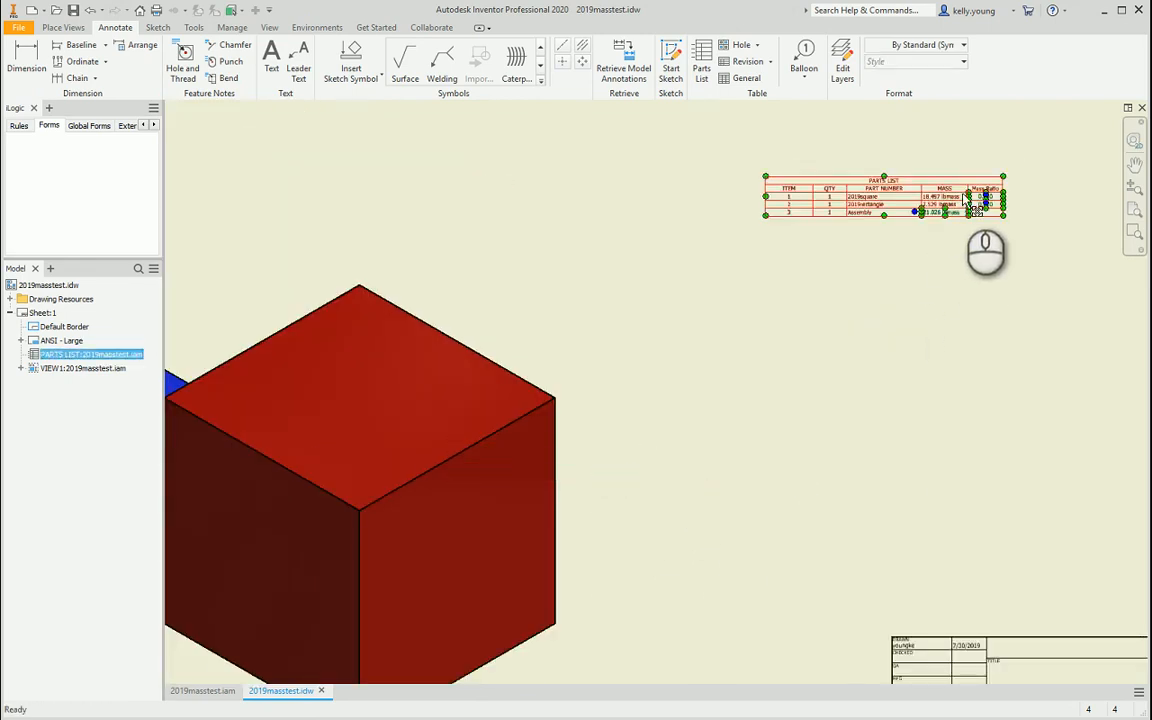
pyautogui.click(920, 283)
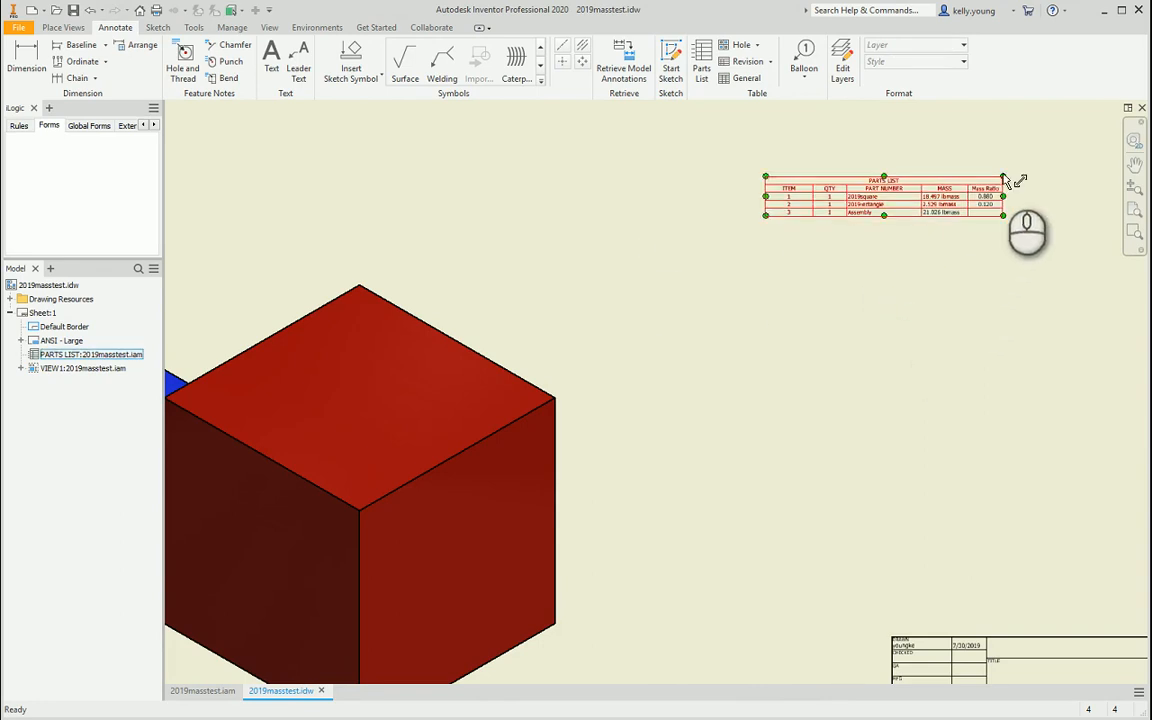
pyautogui.click(975, 190)
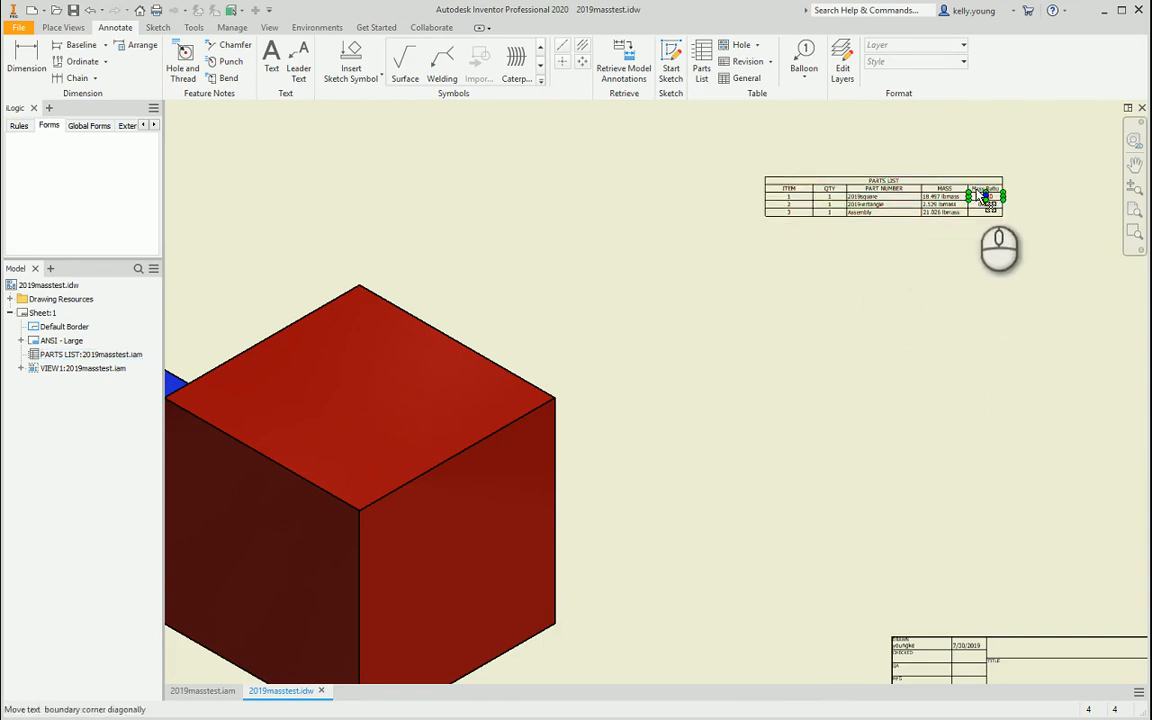
pyautogui.scroll(3, 985, 215)
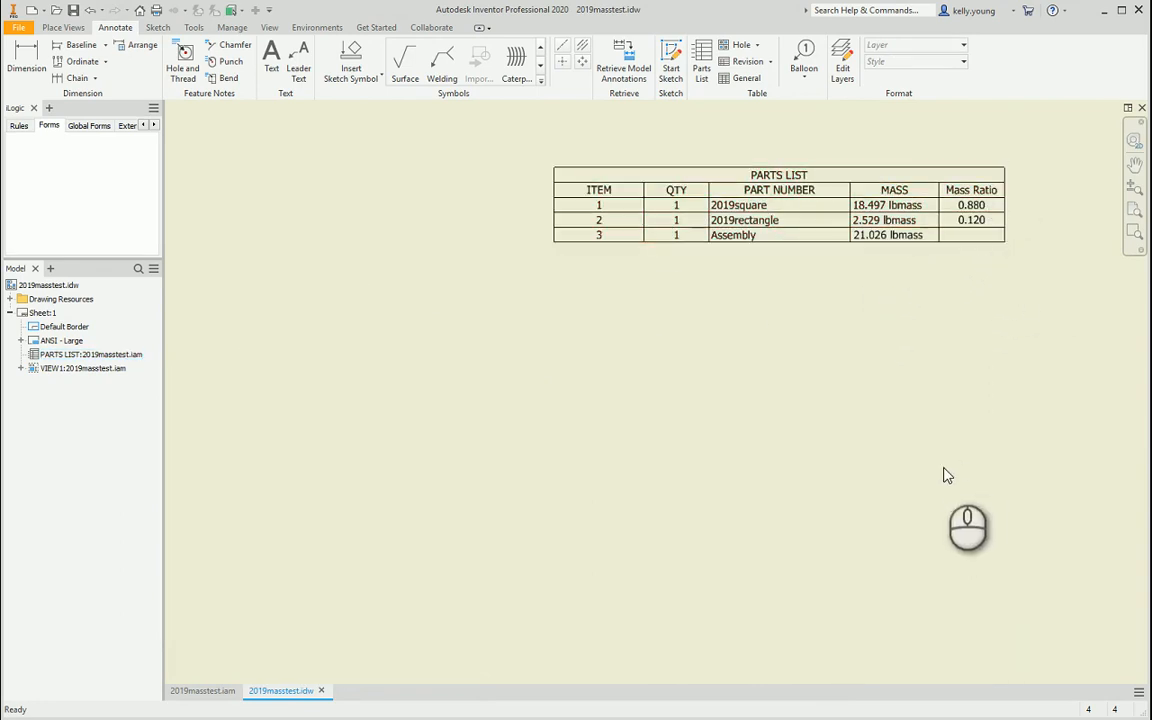
pyautogui.scroll(-3, 744, 408)
pyautogui.moveTo(614, 581); pyautogui.dragTo(758, 458, button='middle')
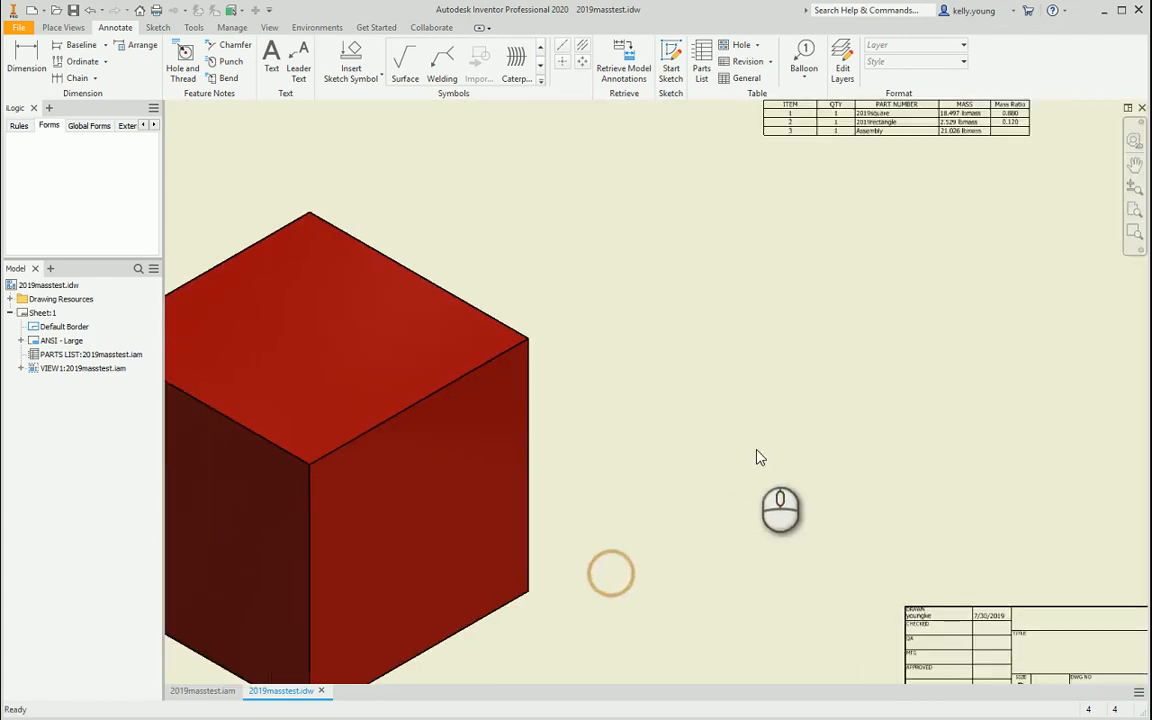